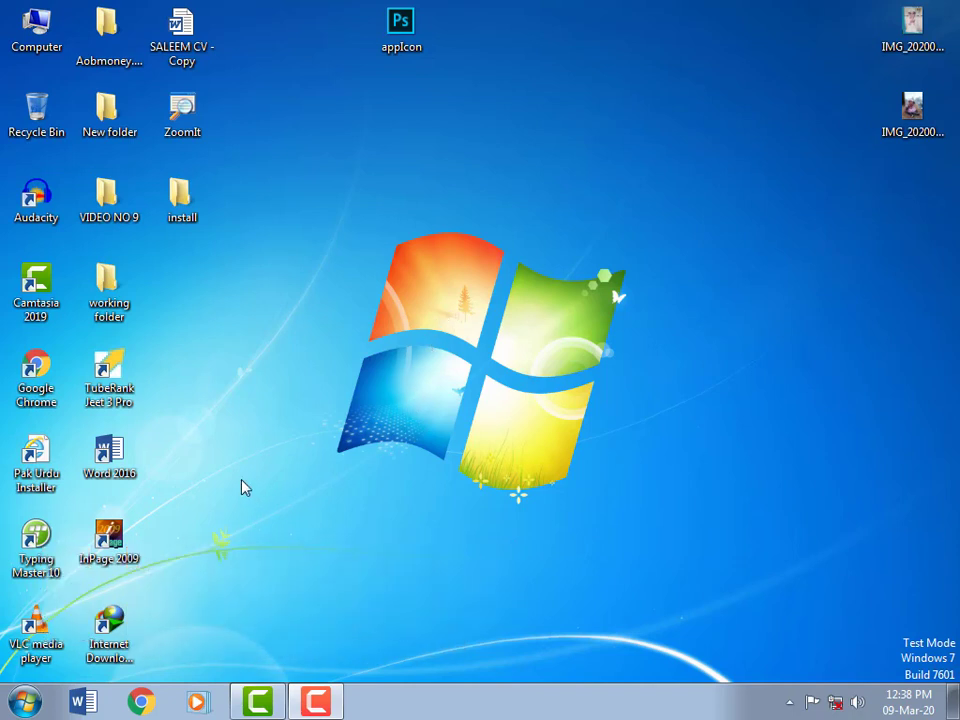
- Launch Word 2016, create a blank document and dismiss the activation wizard
{"action": "double_click", "coordinate": [125, 476]}
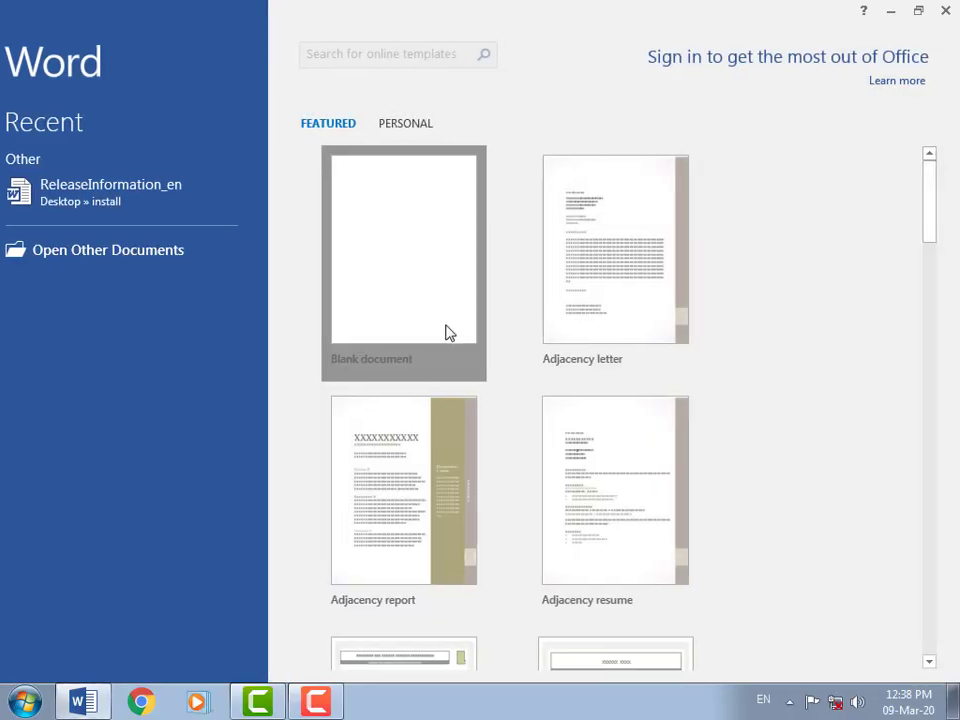
{"action": "left_click", "coordinate": [446, 332]}
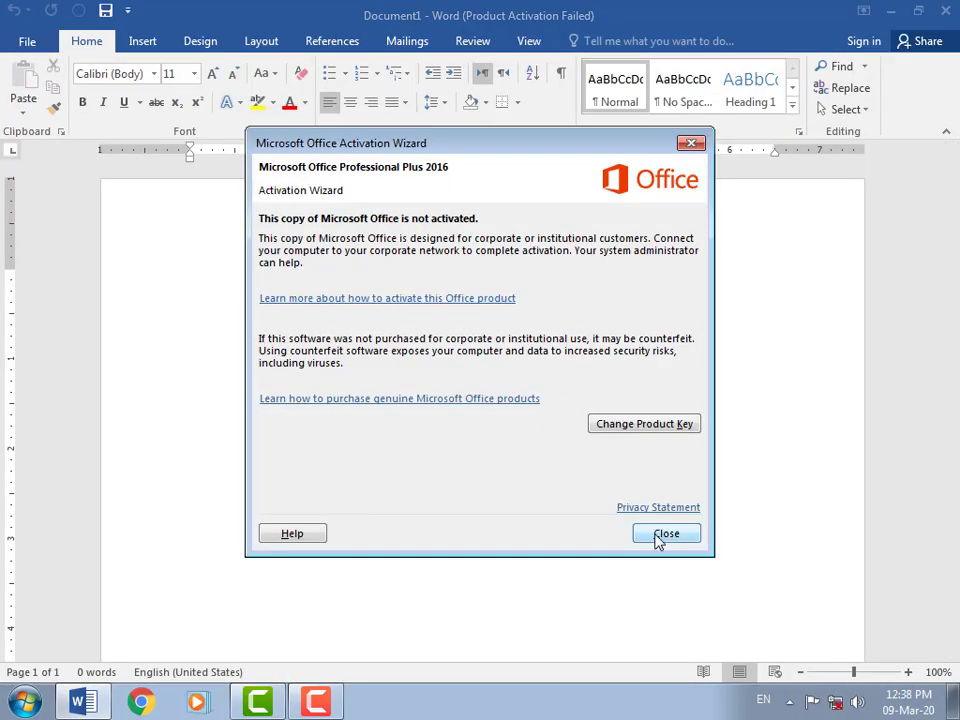
{"action": "left_click", "coordinate": [661, 534]}
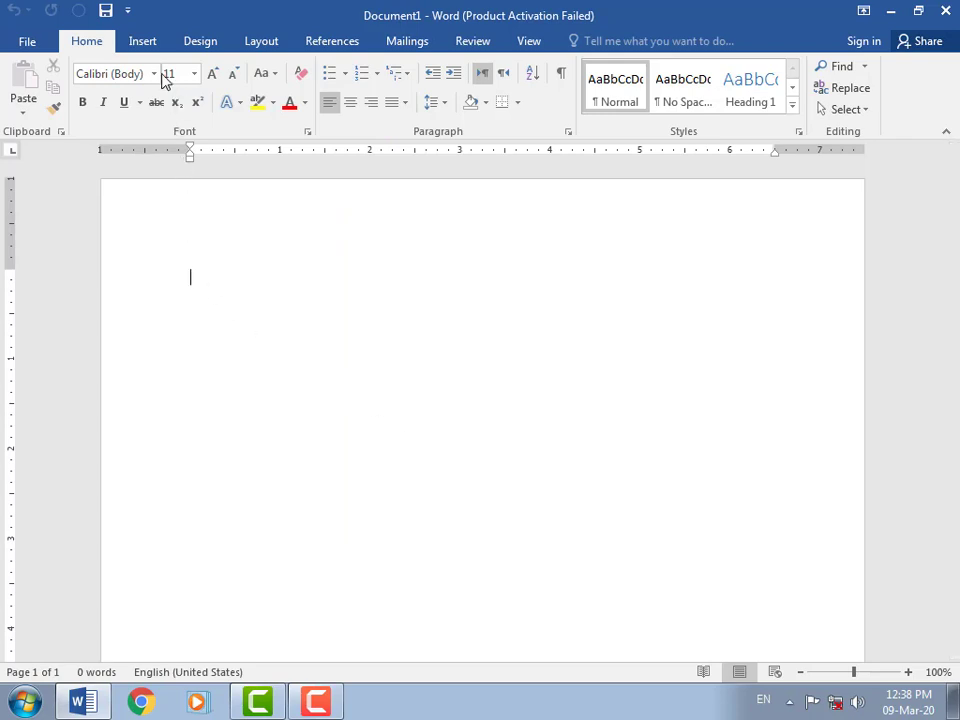
- Insert a table with 6 columns and 7 rows at the start of the document
{"action": "left_click", "coordinate": [143, 42]}
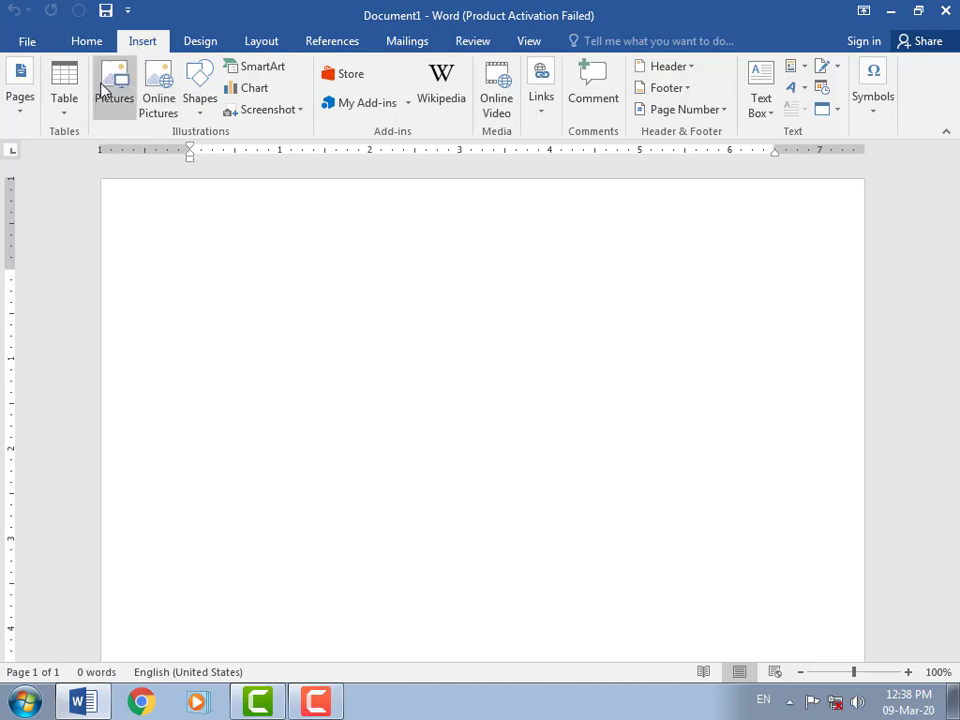
{"action": "left_click", "coordinate": [68, 105]}
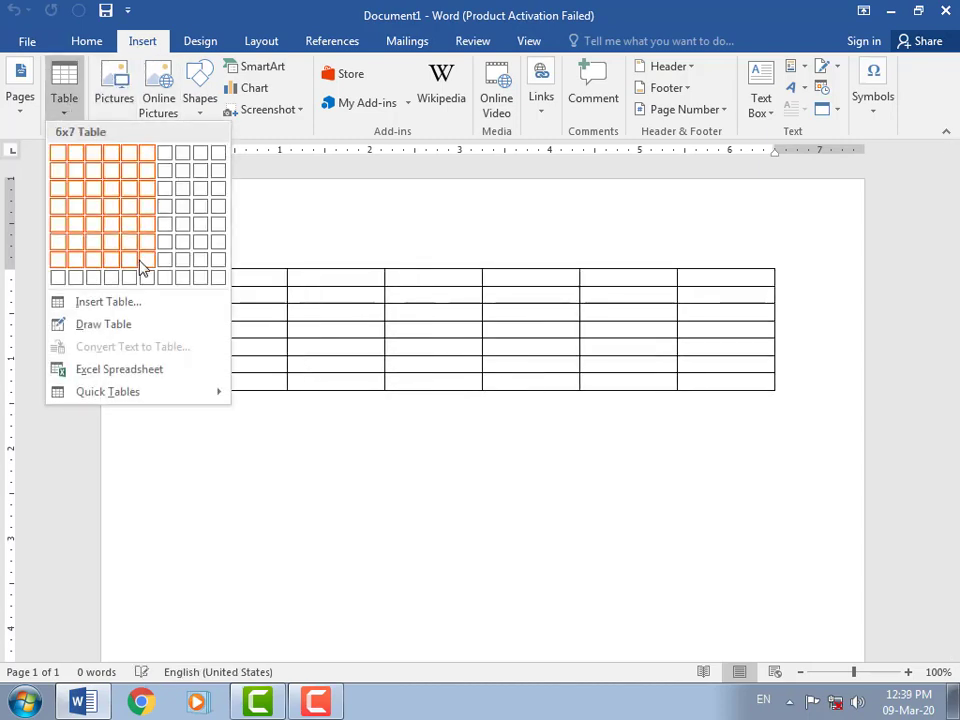
{"action": "left_click", "coordinate": [142, 268]}
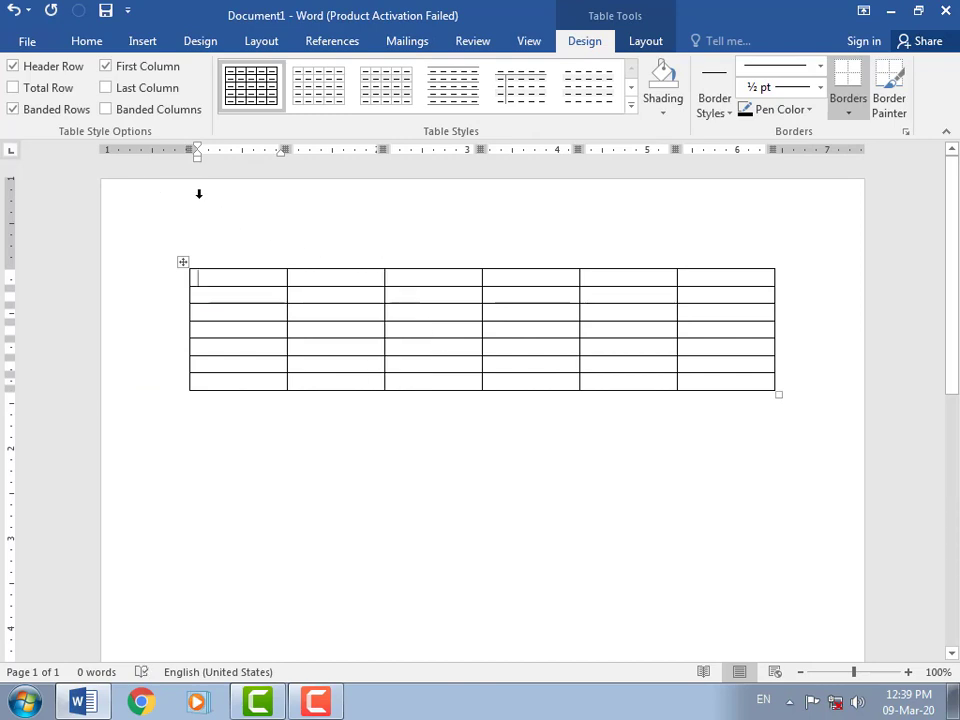
- Look over the AutoFit options among the table's layout settings, leaving the table as it is
{"action": "left_click", "coordinate": [647, 45]}
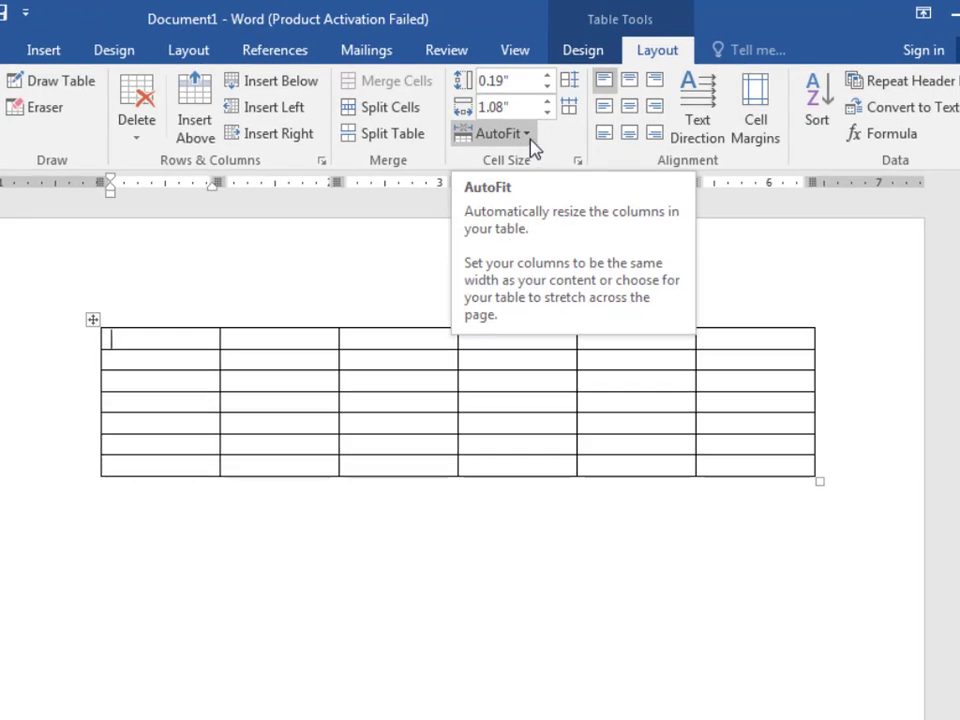
{"action": "left_click", "coordinate": [531, 148]}
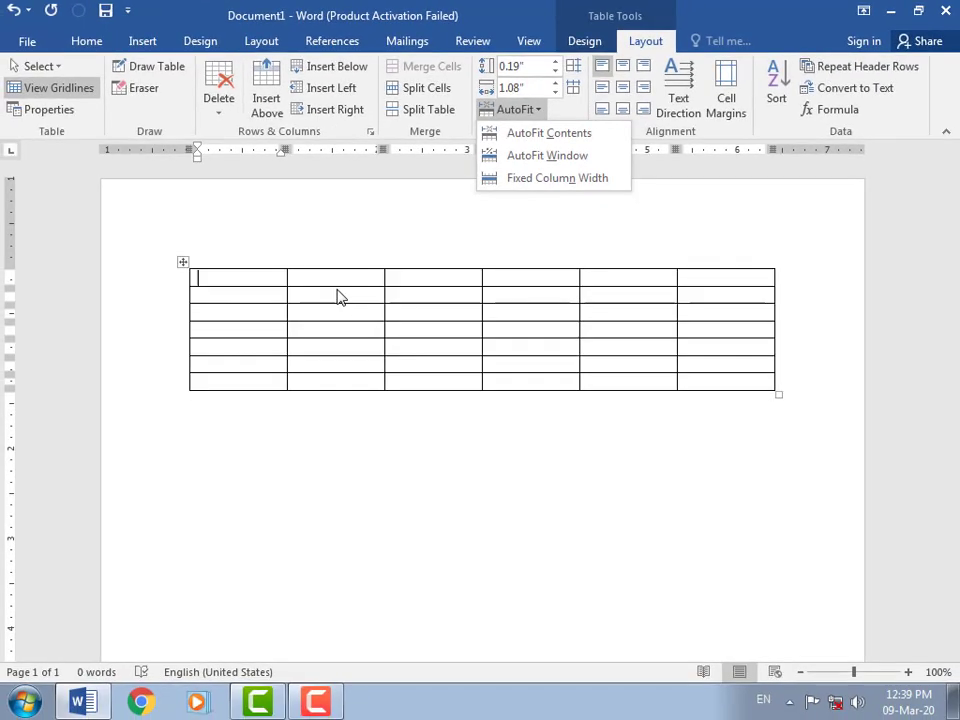
{"action": "left_click", "coordinate": [242, 287]}
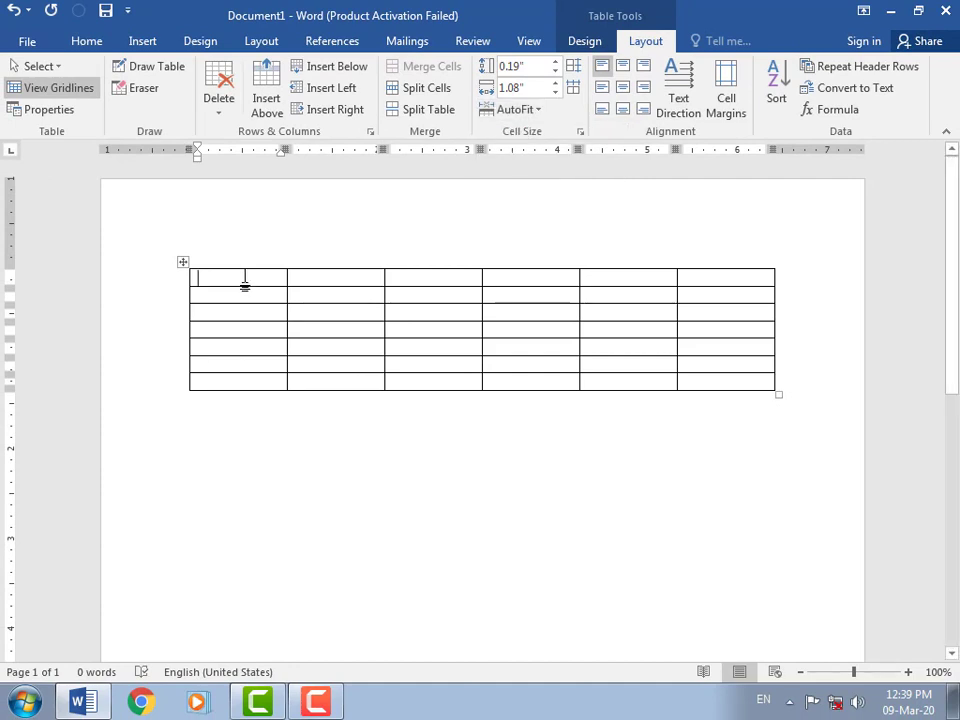
- Fill the table's header row with the labels Name, Class, Roll no, Subject, Marks and Total
{"action": "type", "text": "Name"}
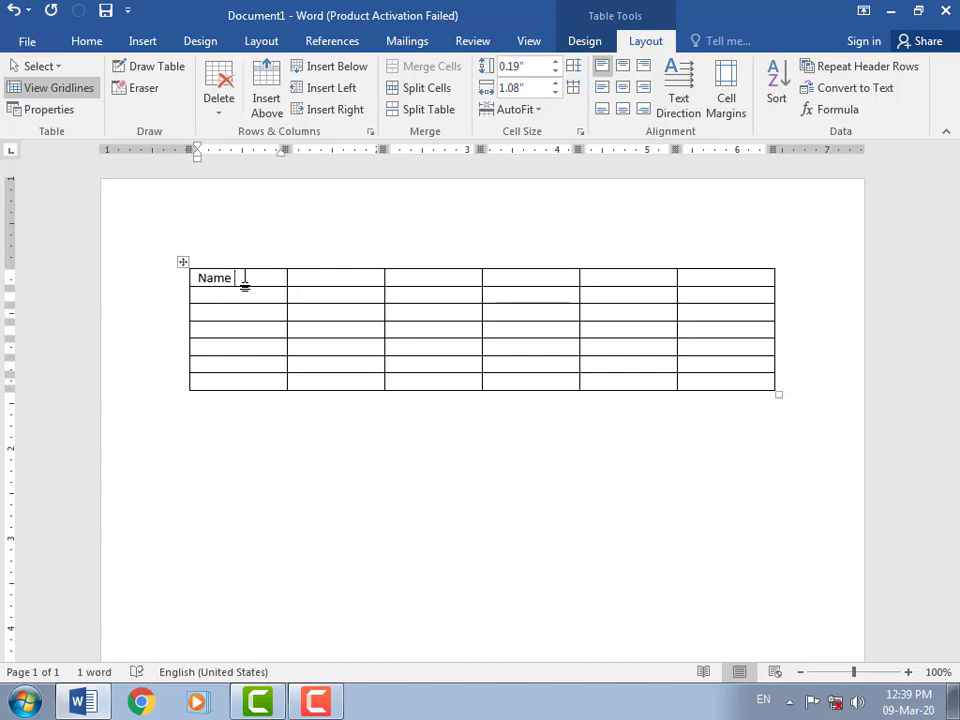
{"action": "key", "text": "Tab"}
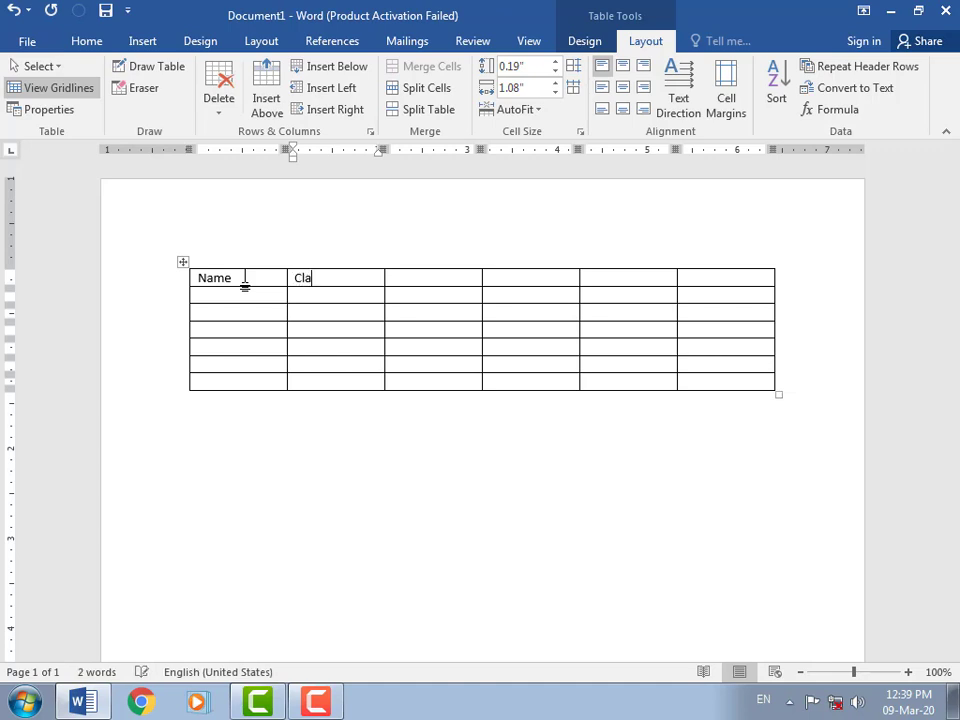
{"action": "key", "text": "Tab"}
{"action": "type", "text": "rol"}
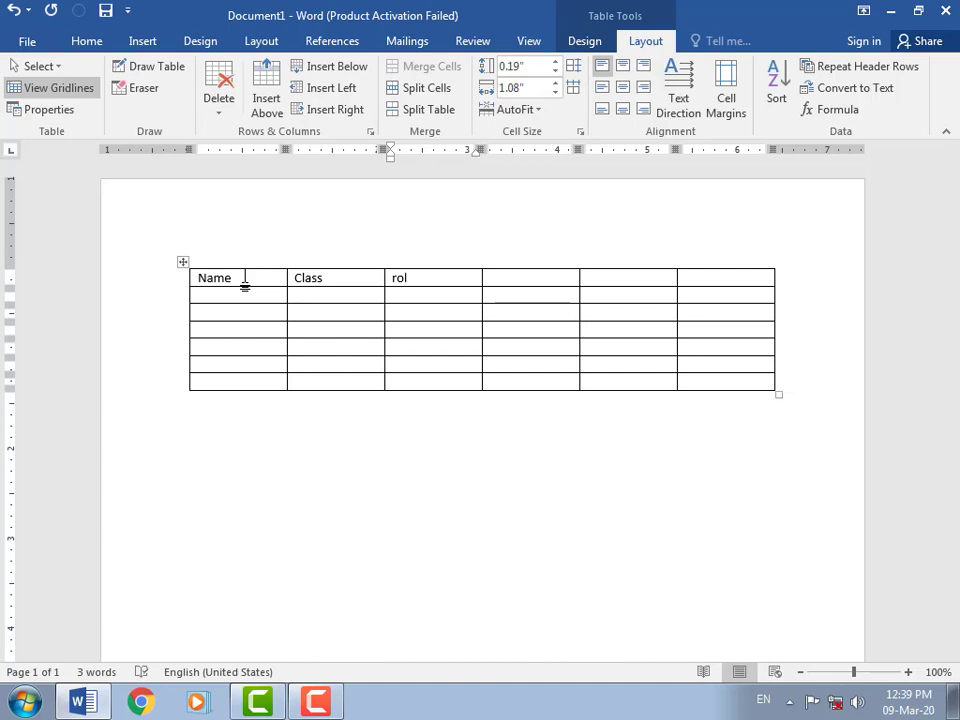
{"action": "type", "text": "l no"}
{"action": "key", "text": "Tab"}
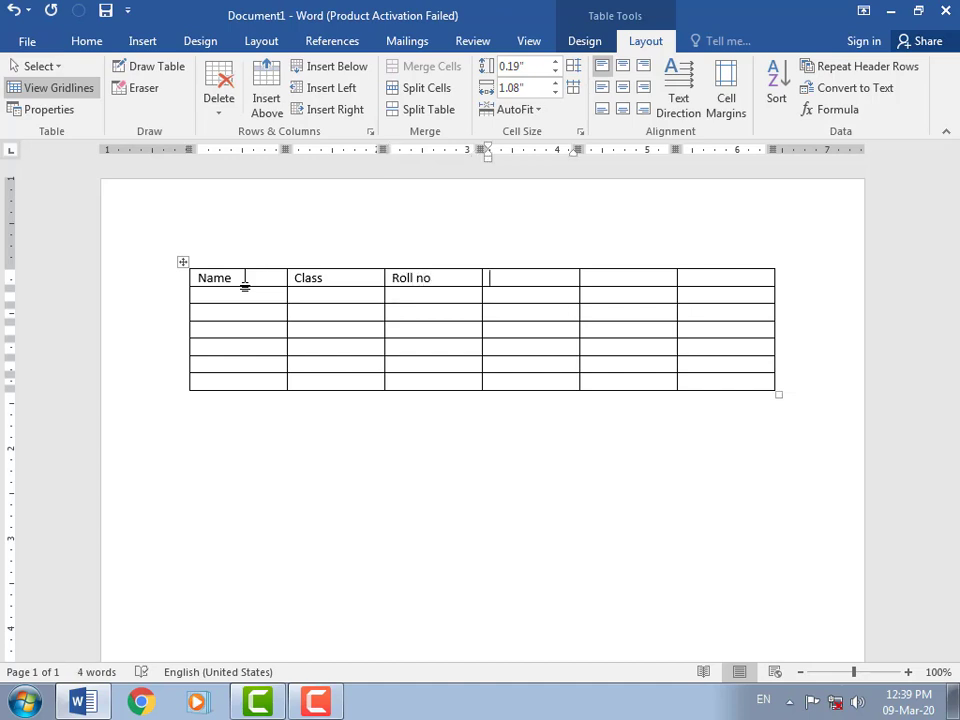
{"action": "type", "text": "Subject"}
{"action": "key", "text": "Tab"}
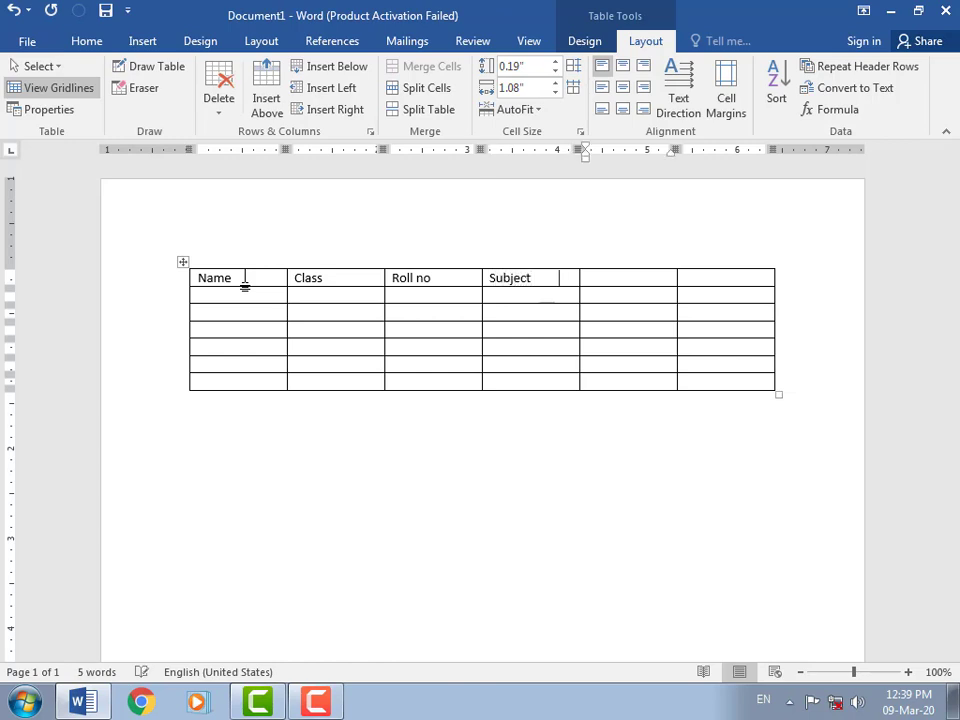
{"action": "type", "text": "Marks"}
{"action": "key", "text": "Tab"}
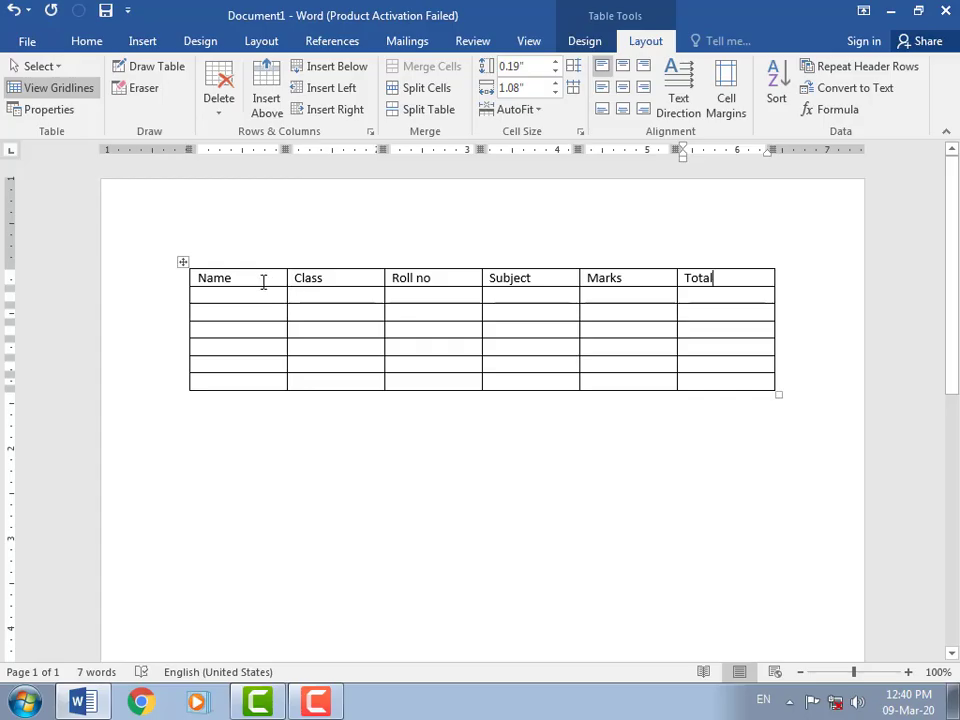
- Apply AutoFit Contents to the whole table so the columns shrink to their text
{"action": "left_click", "coordinate": [182, 263]}
{"action": "left_click", "coordinate": [540, 110]}
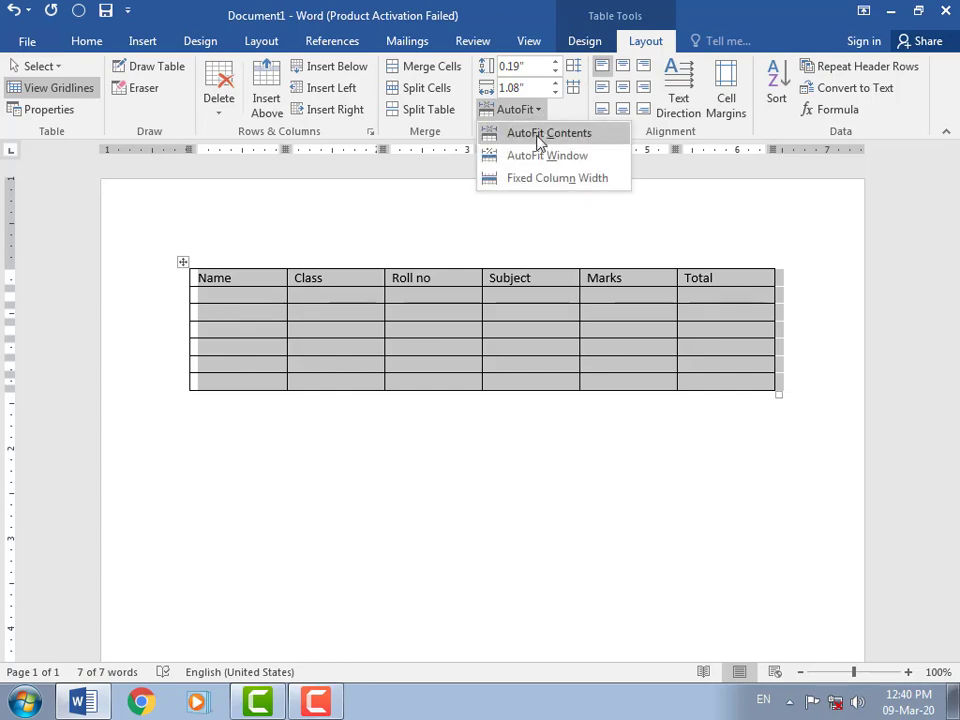
{"action": "left_click", "coordinate": [540, 142]}
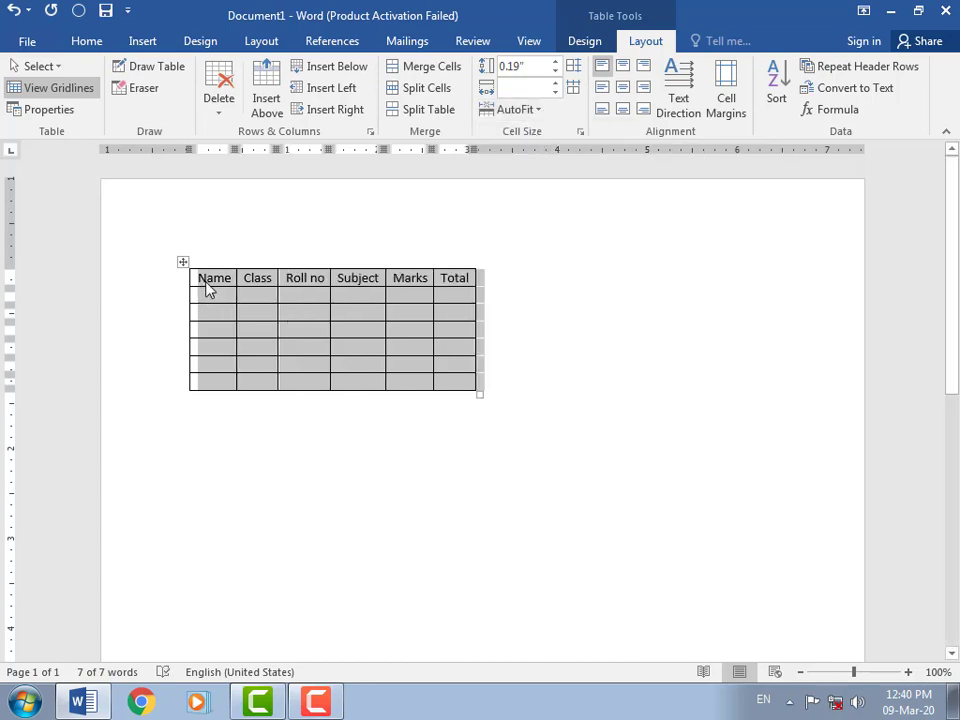
{"action": "left_click", "coordinate": [217, 264]}
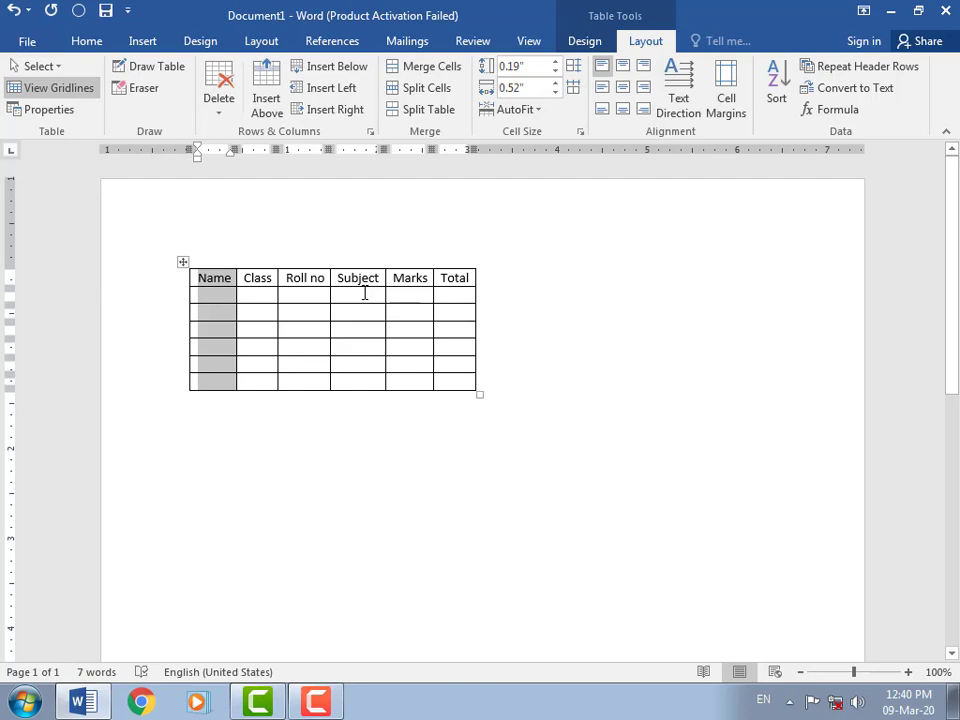
{"action": "left_click", "coordinate": [527, 110]}
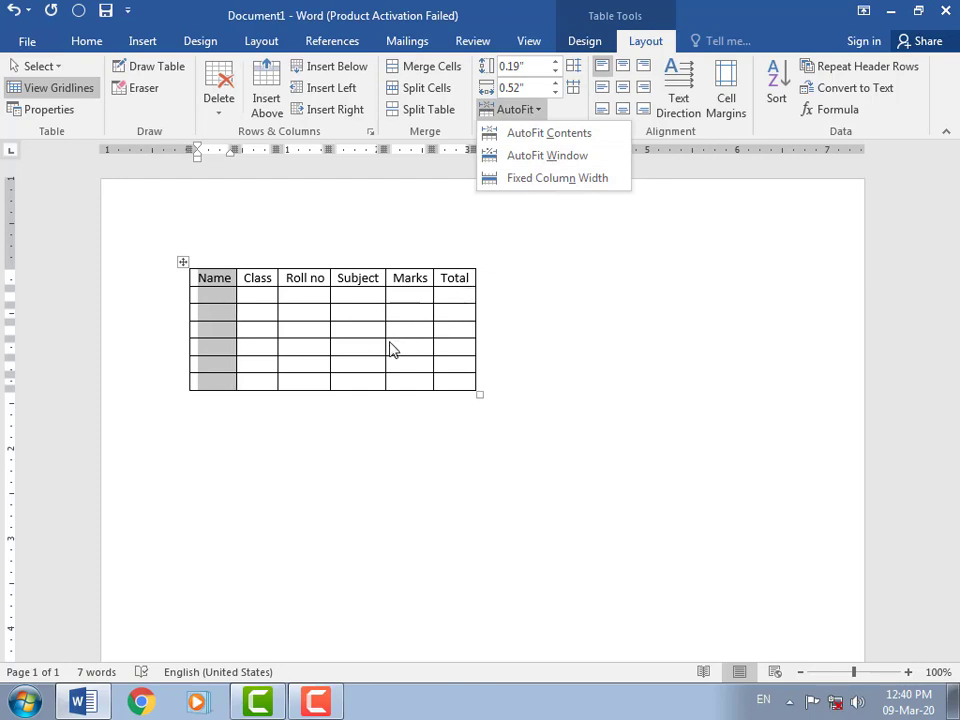
{"action": "left_click", "coordinate": [182, 266]}
- Apply AutoFit Window to the whole table so it spans the page's text width
{"action": "left_click", "coordinate": [183, 265]}
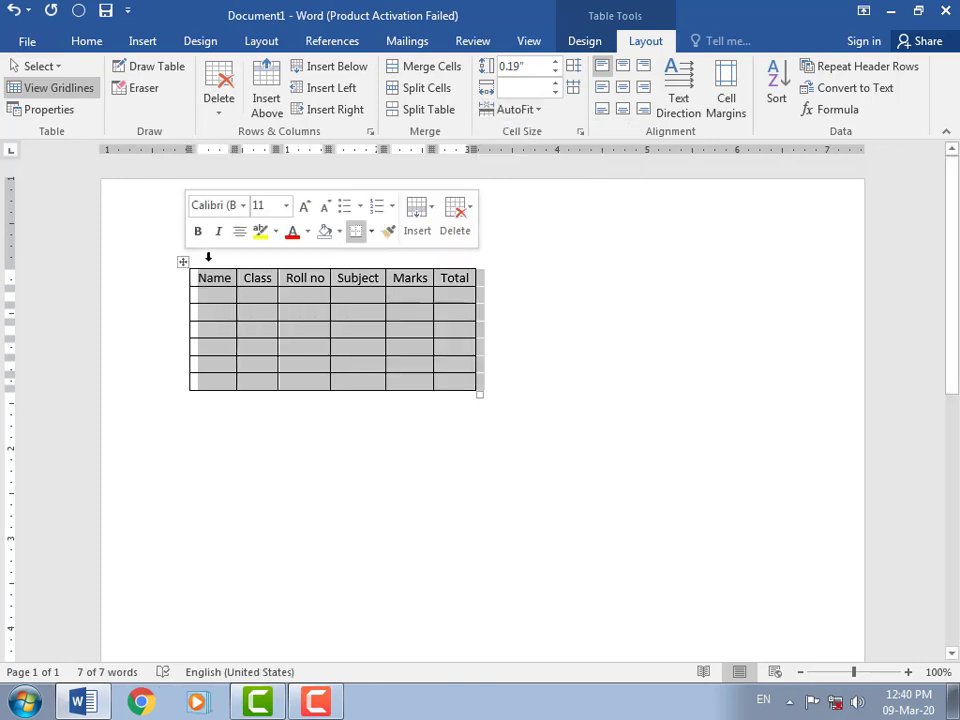
{"action": "left_click", "coordinate": [530, 110]}
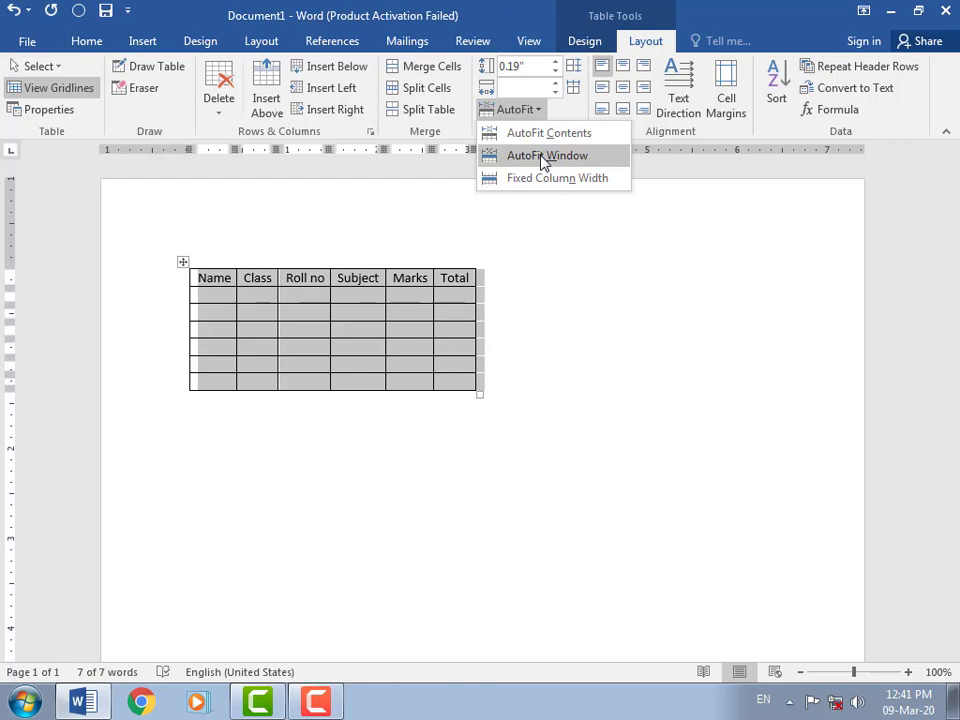
{"action": "left_click", "coordinate": [545, 156]}
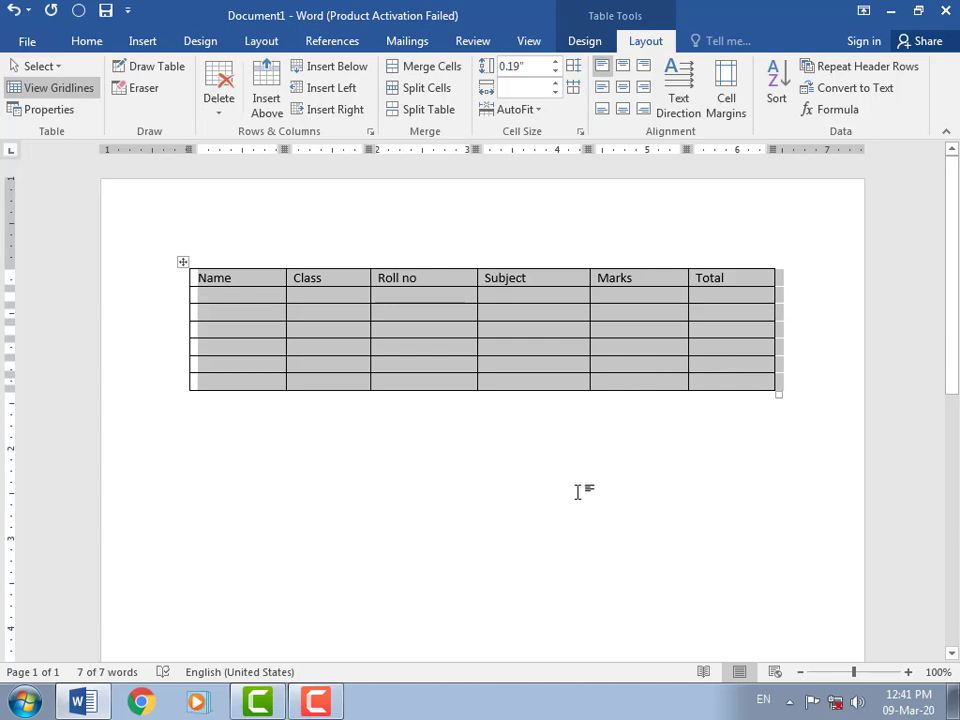
{"action": "left_click", "coordinate": [538, 110]}
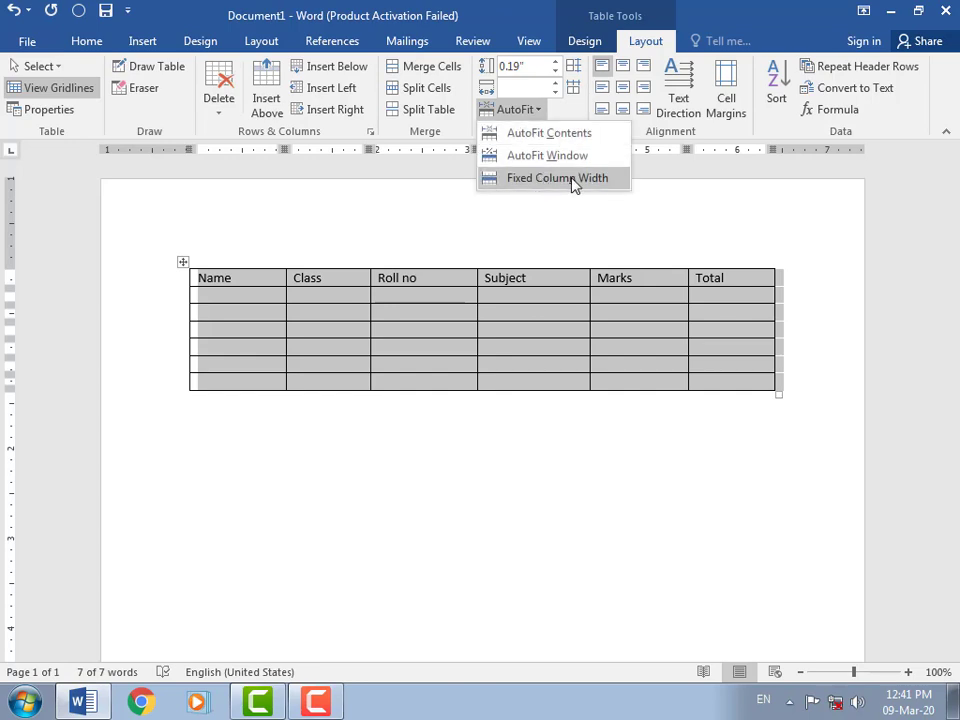
{"action": "key", "text": "Escape"}
{"action": "left_click", "coordinate": [607, 330]}
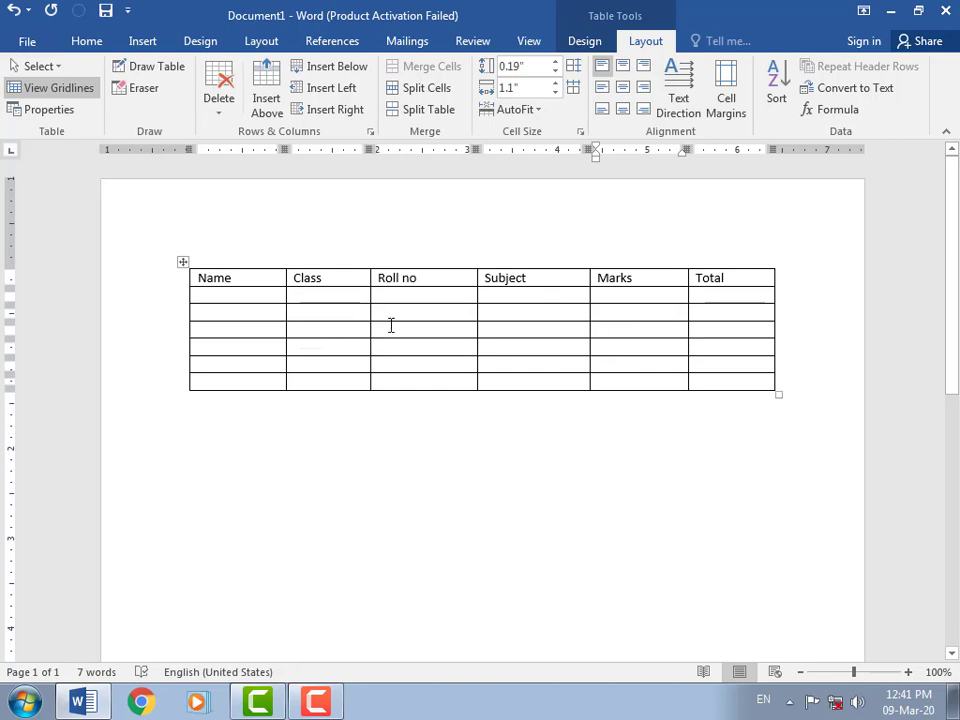
- Enter the unbroken filler text "gdfgdfgdfgdfgdfgsdfgdfgdfgdfggfdggg" in the Class column's fourth-row cell to test the column's automatic resizing
{"action": "left_click", "coordinate": [321, 330]}
{"action": "type", "text": "gdf"}
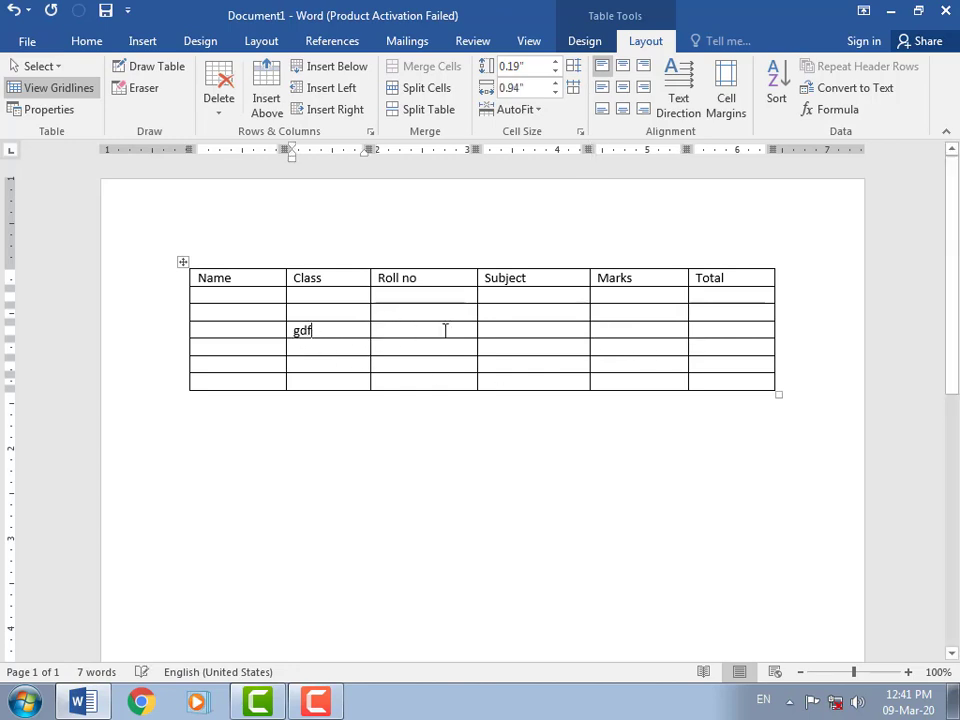
{"action": "type", "text": "gdfgdfgdfgdfgsdfgdfg"}
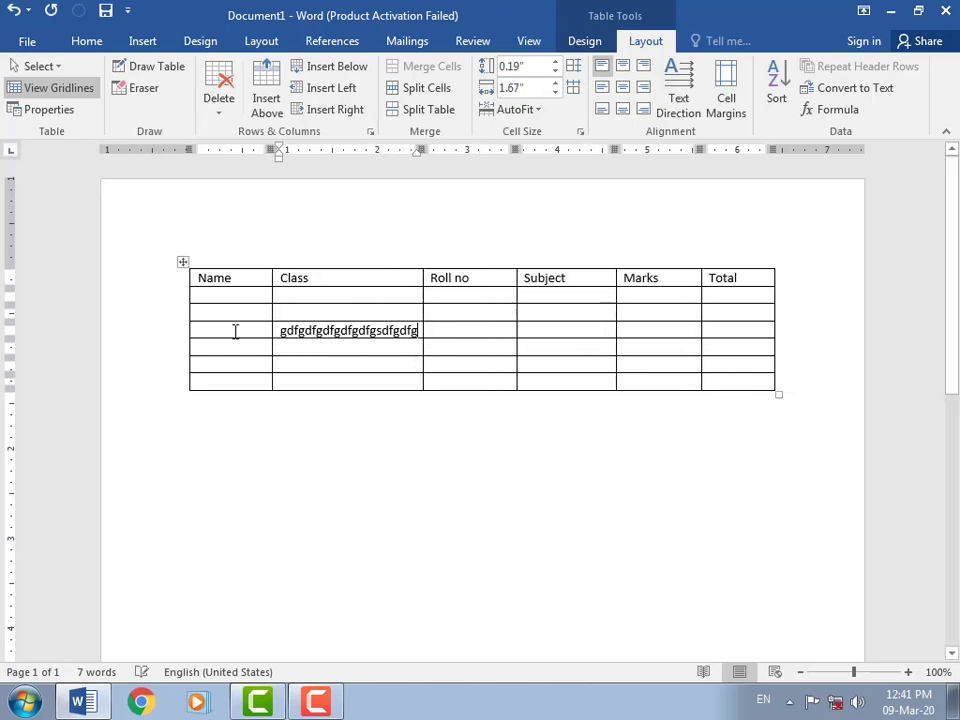
{"action": "type", "text": "dfgdfgg"}
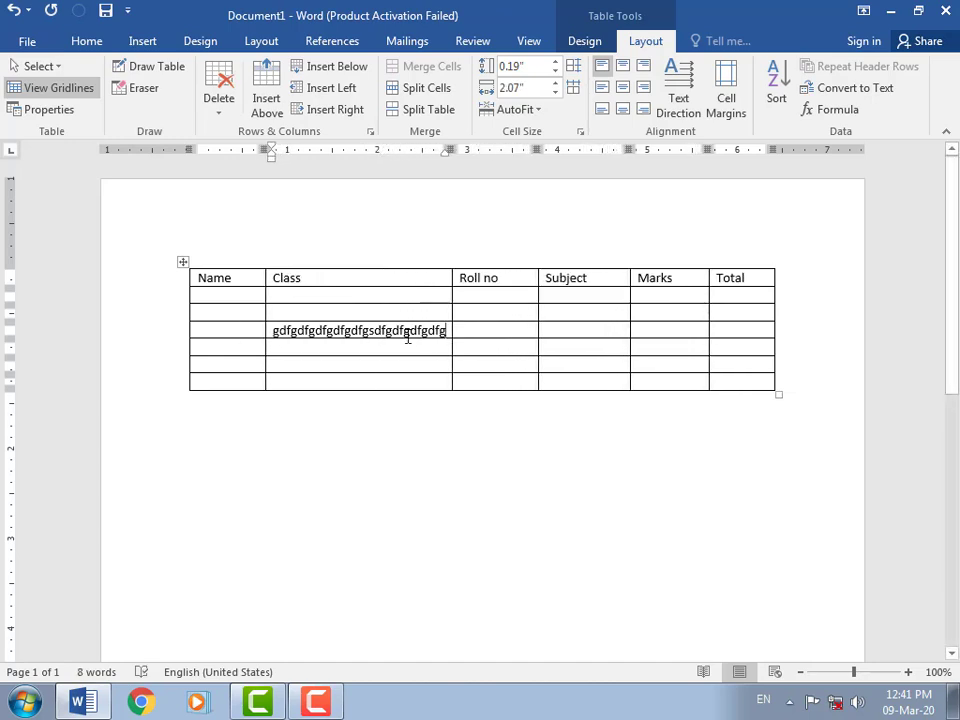
{"action": "type", "text": "fdgg"}
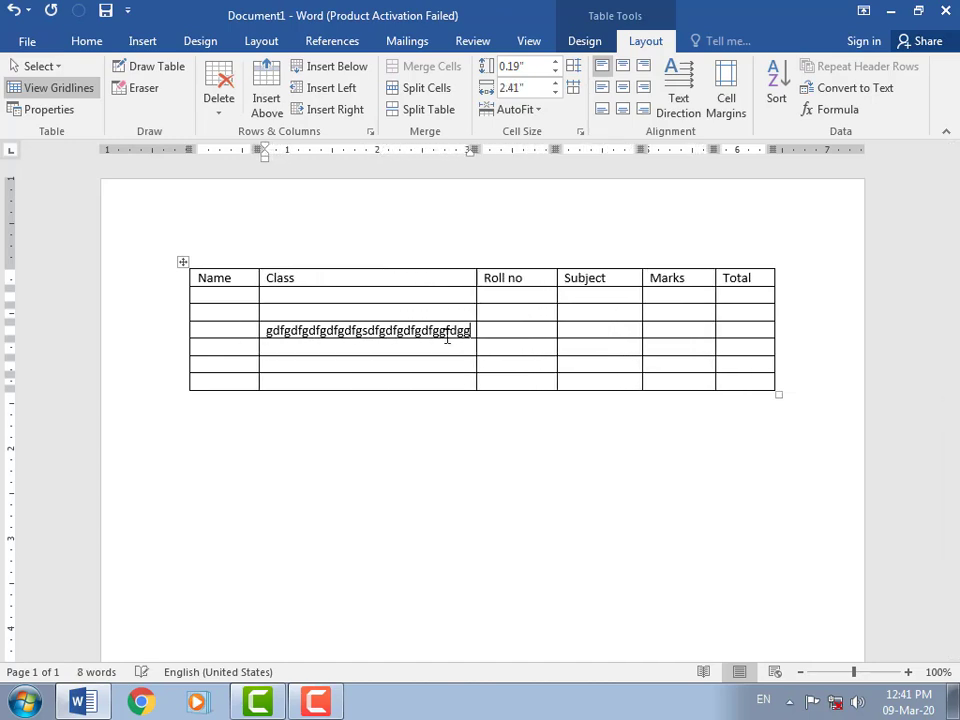
{"action": "type", "text": "g"}
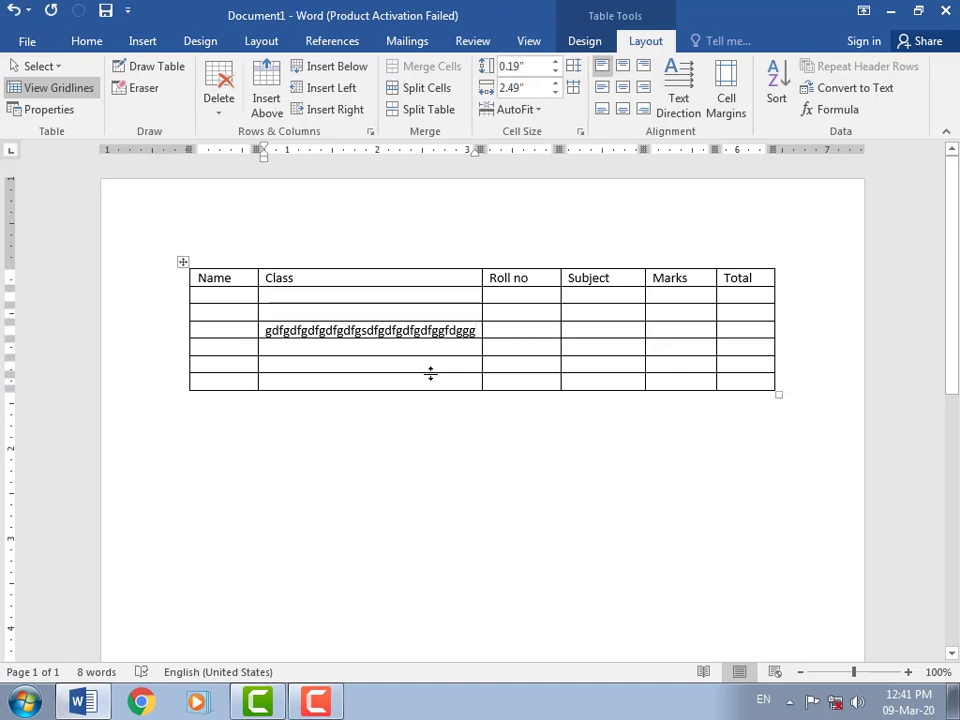
- Delete all the filler text from the fourth-row cell of the Class column
{"action": "key", "text": "BackSpace"}
{"action": "key", "text": "BackSpace"}
{"action": "key", "text": "BackSpace"}
{"action": "key", "text": "BackSpace"}
{"action": "key", "text": "BackSpace"}
{"action": "key", "text": "BackSpace"}
{"action": "key", "text": "BackSpace"}
{"action": "key", "text": "BackSpace"}
{"action": "key", "text": "BackSpace"}
{"action": "key", "text": "BackSpace"}
{"action": "key", "text": "BackSpace"}
{"action": "key", "text": "BackSpace"}
{"action": "key", "text": "BackSpace"}
{"action": "key", "text": "BackSpace"}
{"action": "key", "text": "BackSpace"}
{"action": "key", "text": "BackSpace"}
{"action": "key", "text": "BackSpace"}
{"action": "key", "text": "BackSpace"}
{"action": "key", "text": "BackSpace"}
{"action": "key", "text": "BackSpace"}
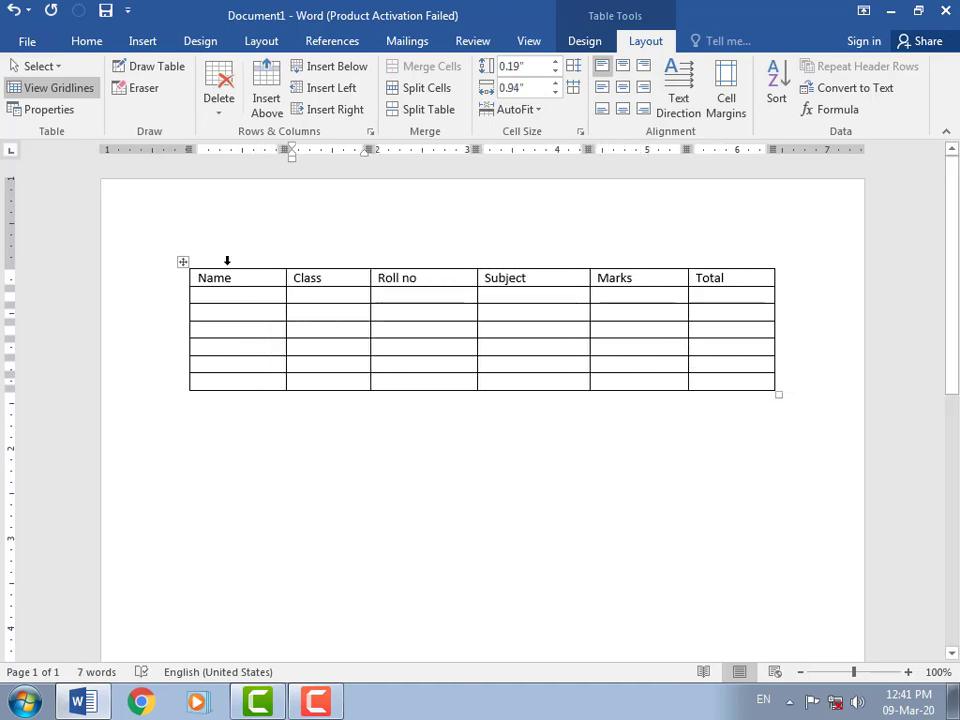
- Apply Fixed Column Width to the whole table
{"action": "left_click", "coordinate": [183, 262]}
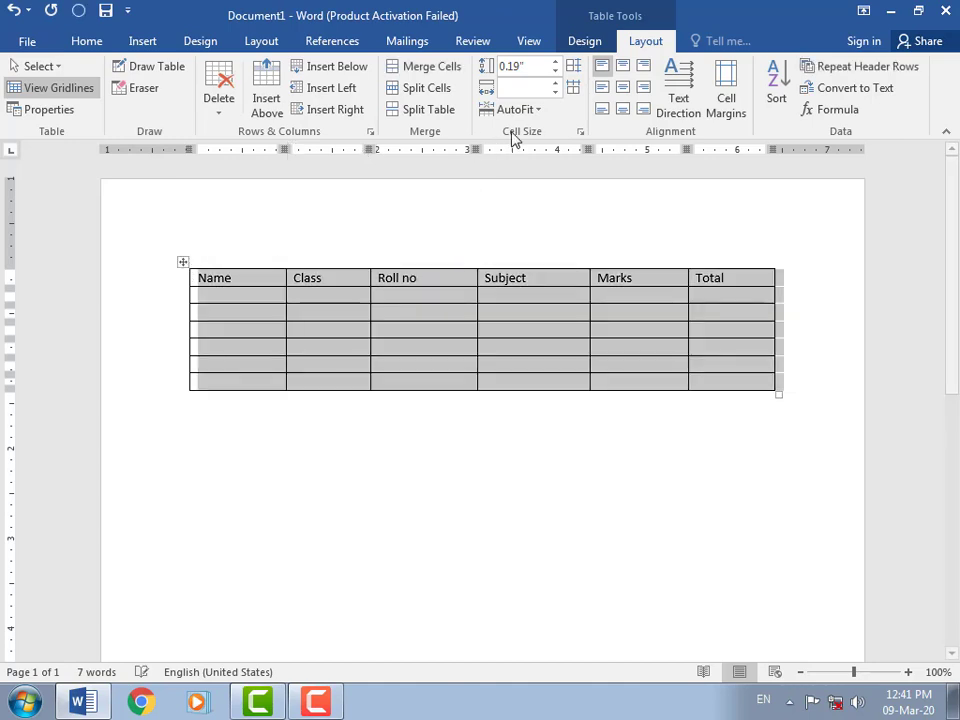
{"action": "left_click", "coordinate": [533, 110]}
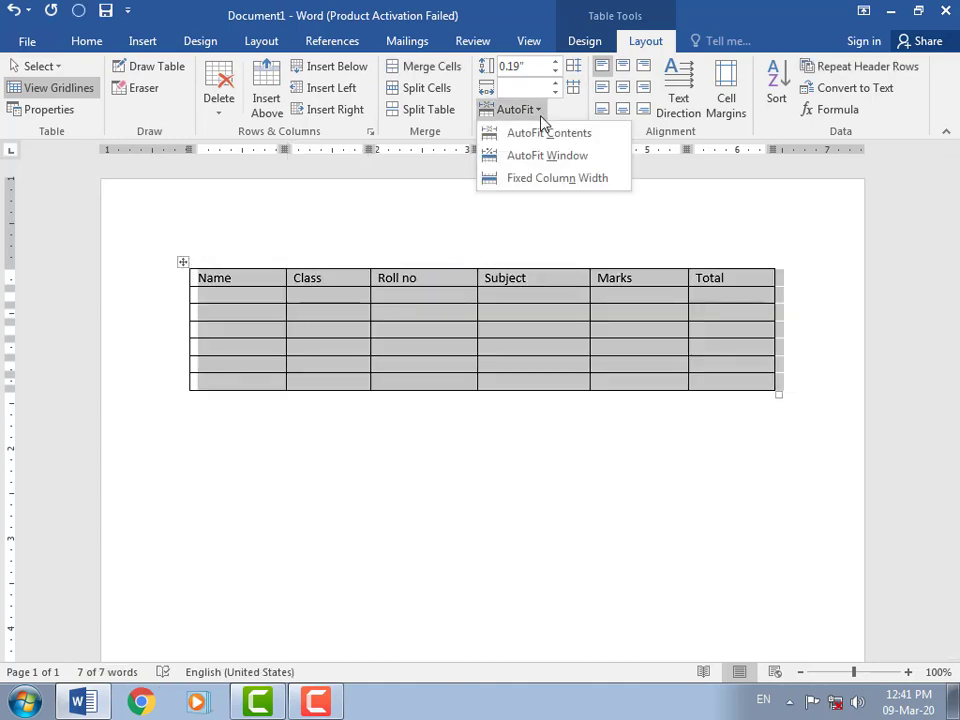
{"action": "left_click", "coordinate": [549, 178]}
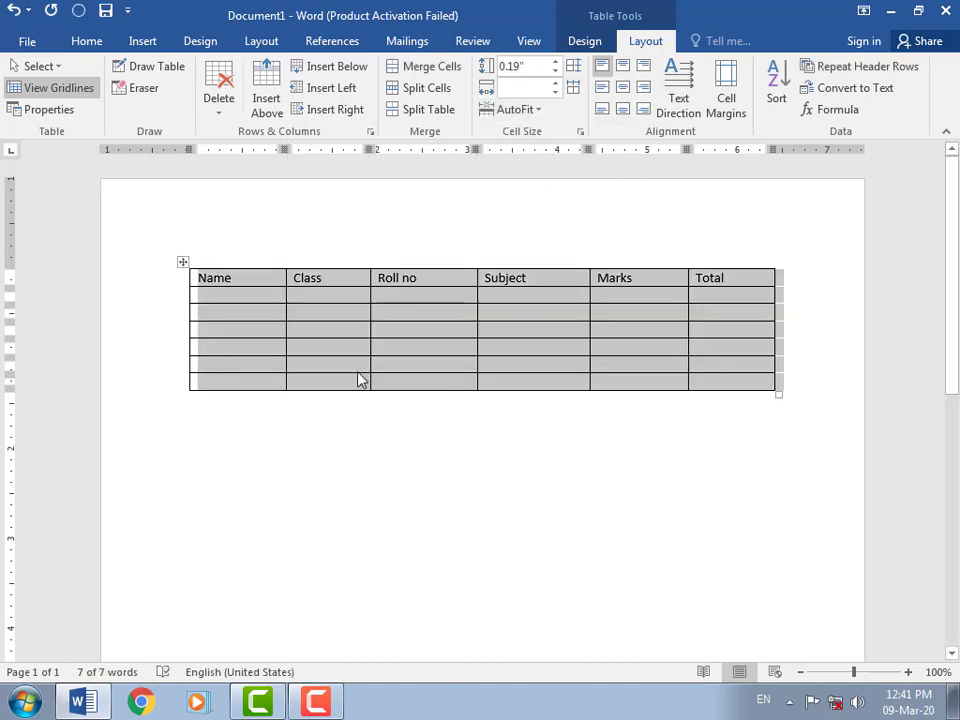
- Enter the unbroken filler text "gdfgdfgdfgdfgjdfgjkdfgdslgjgdfjds;sdg" in the Class column's fourth-row cell to test the fixed column width
{"action": "left_click", "coordinate": [320, 336]}
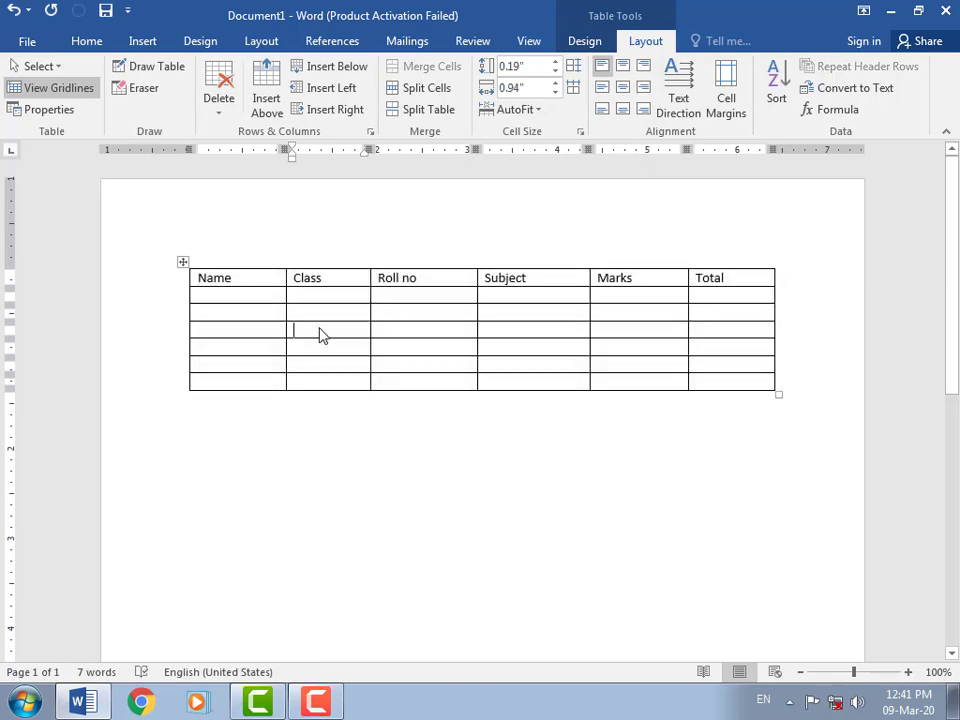
{"action": "type", "text": "6dfgdfgdfgdfgjdfgjkd"}
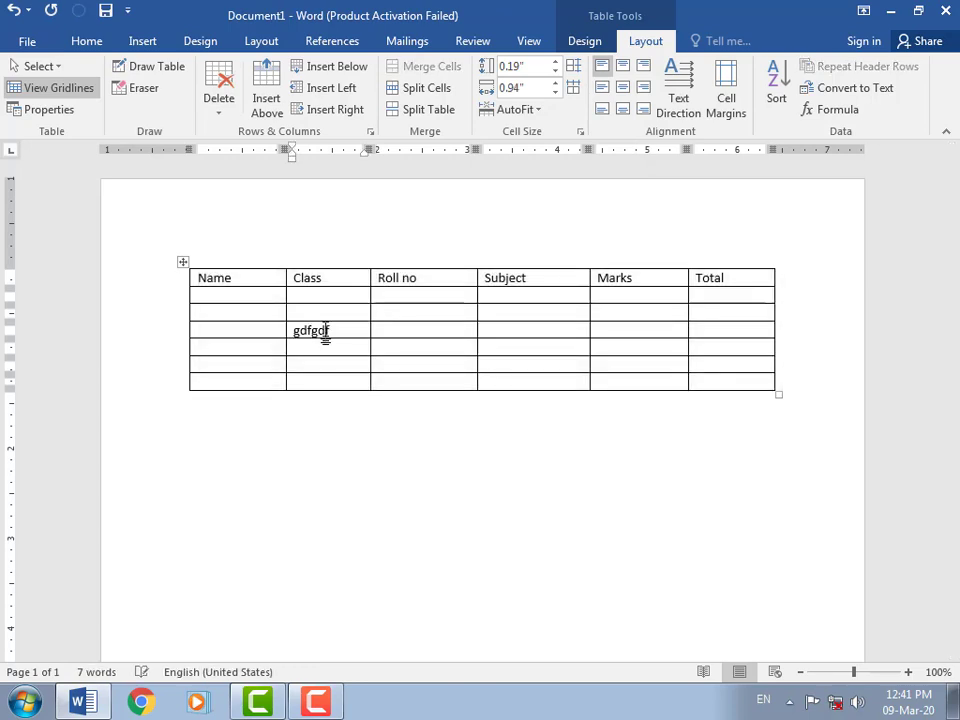
{"action": "type", "text": "fgdslgj"}
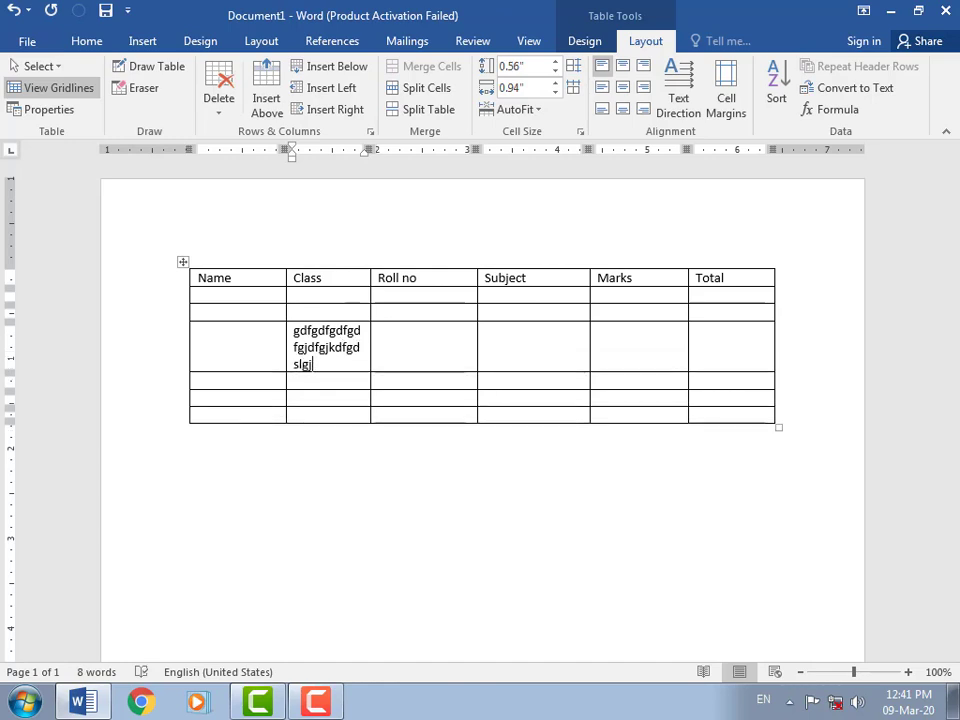
{"action": "type", "text": "cdfjds;sdg"}
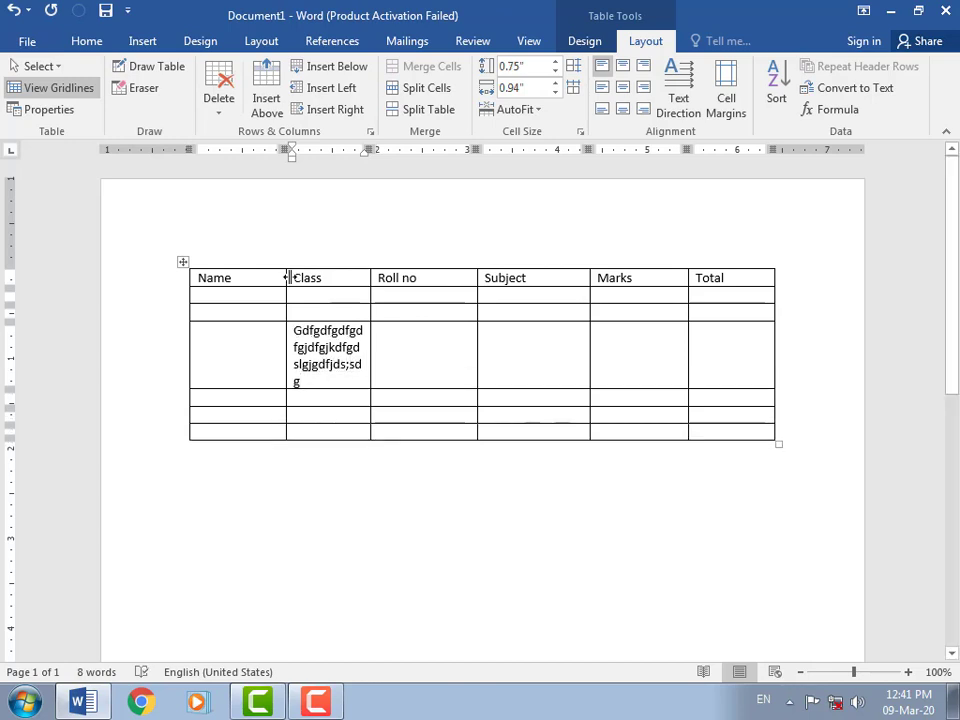
- Clear the filler text from the Class column's fourth-row cell
{"action": "key", "text": "BackSpace"}
{"action": "key", "text": "BackSpace"}
{"action": "key", "text": "BackSpace"}
{"action": "key", "text": "BackSpace"}
{"action": "key", "text": "BackSpace"}
{"action": "key", "text": "BackSpace"}
{"action": "key", "text": "BackSpace"}
{"action": "key", "text": "BackSpace"}
{"action": "key", "text": "BackSpace"}
{"action": "key", "text": "BackSpace"}
{"action": "key", "text": "BackSpace"}
{"action": "key", "text": "BackSpace"}
{"action": "key", "text": "BackSpace"}
{"action": "key", "text": "BackSpace"}
{"action": "key", "text": "BackSpace"}
{"action": "key", "text": "BackSpace"}
{"action": "key", "text": "BackSpace"}
{"action": "key", "text": "BackSpace"}
{"action": "key", "text": "BackSpace"}
{"action": "key", "text": "BackSpace"}
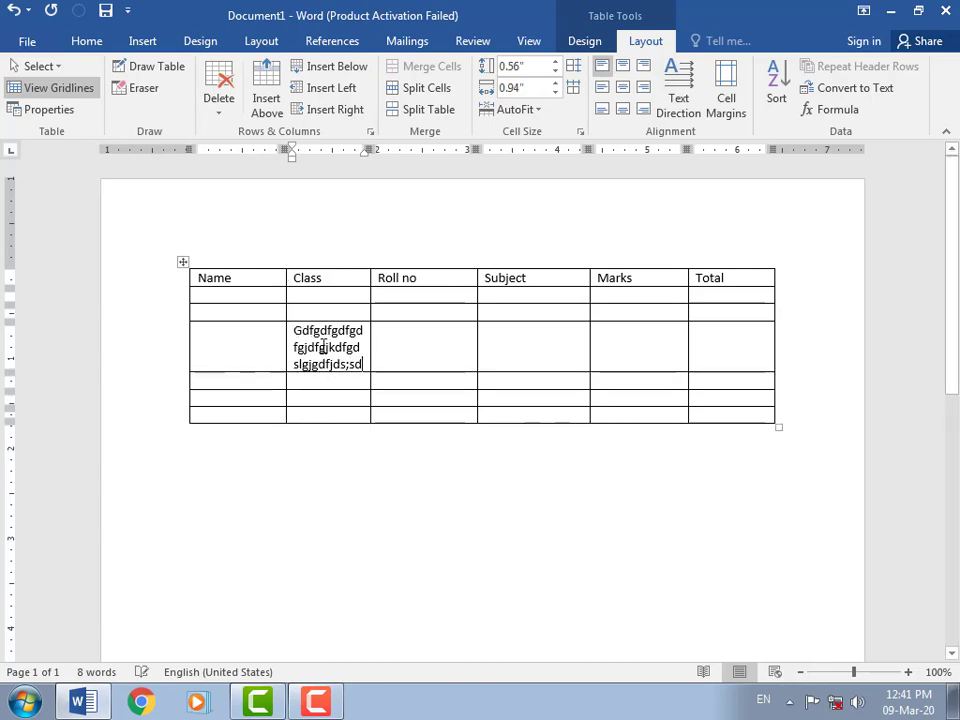
{"action": "key", "text": "BackSpace"}
{"action": "key", "text": "BackSpace"}
{"action": "key", "text": "BackSpace"}
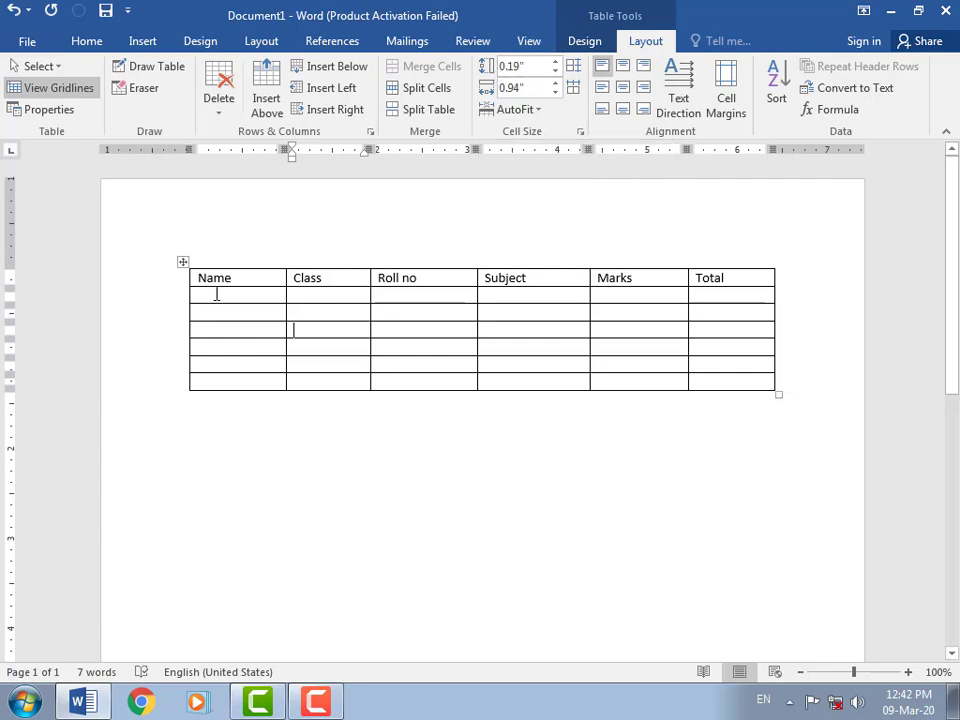
- Select the whole table and increase its row height to 0.6 inches
{"action": "left_click", "coordinate": [183, 263]}
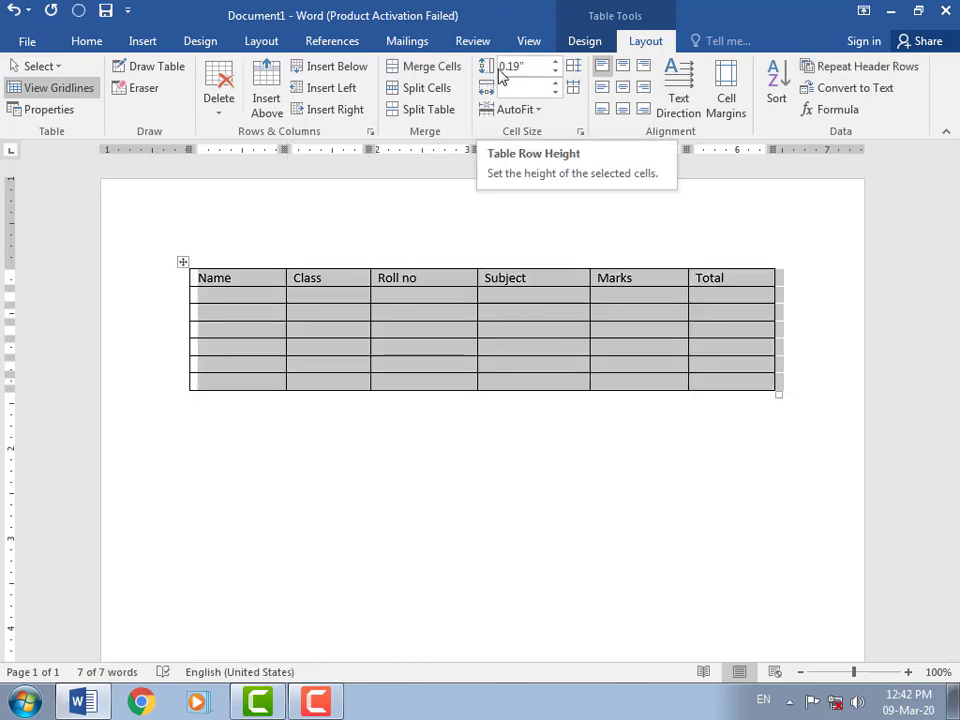
{"action": "left_click", "coordinate": [556, 63]}
{"action": "left_click", "coordinate": [556, 63]}
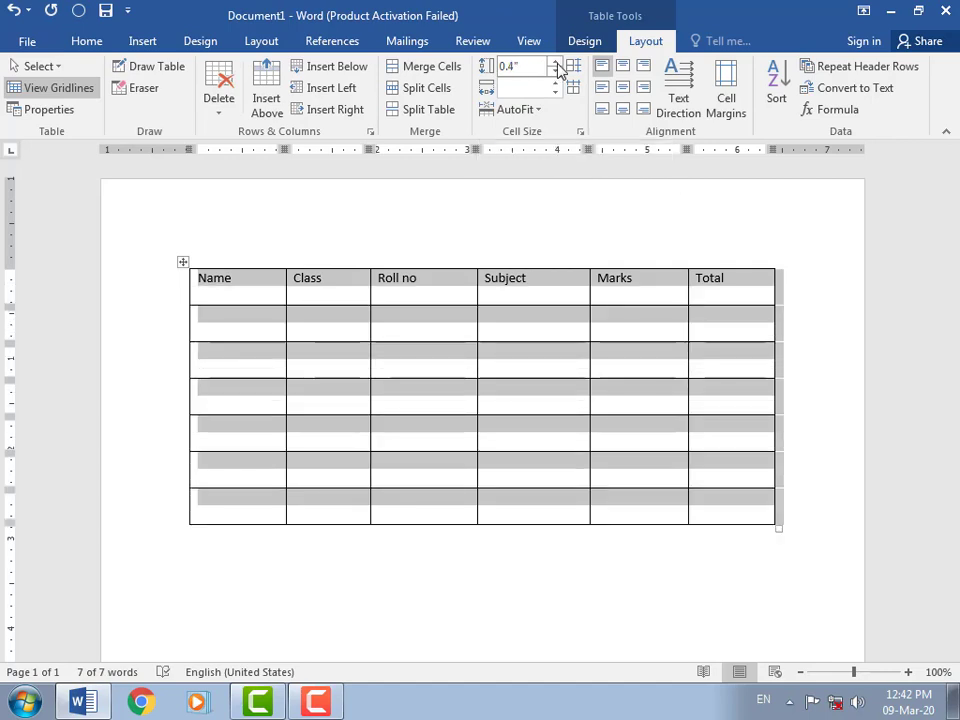
{"action": "left_click", "coordinate": [556, 63]}
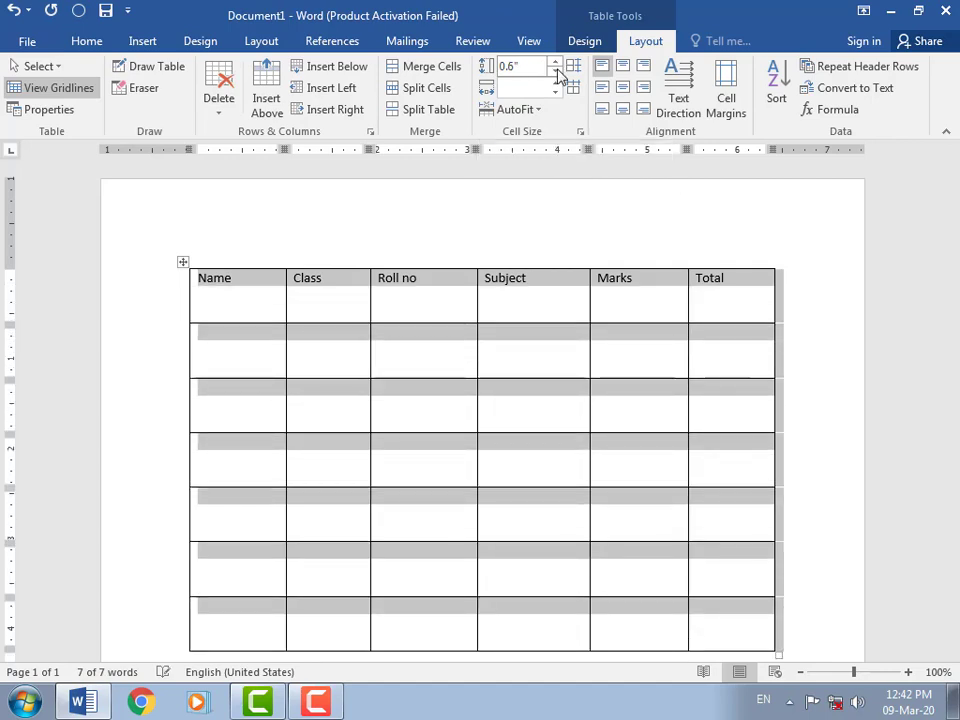
- Reduce the row height of the whole table to 0.2 inches
{"action": "left_click", "coordinate": [556, 76]}
{"action": "left_click", "coordinate": [556, 76]}
{"action": "left_click", "coordinate": [556, 76]}
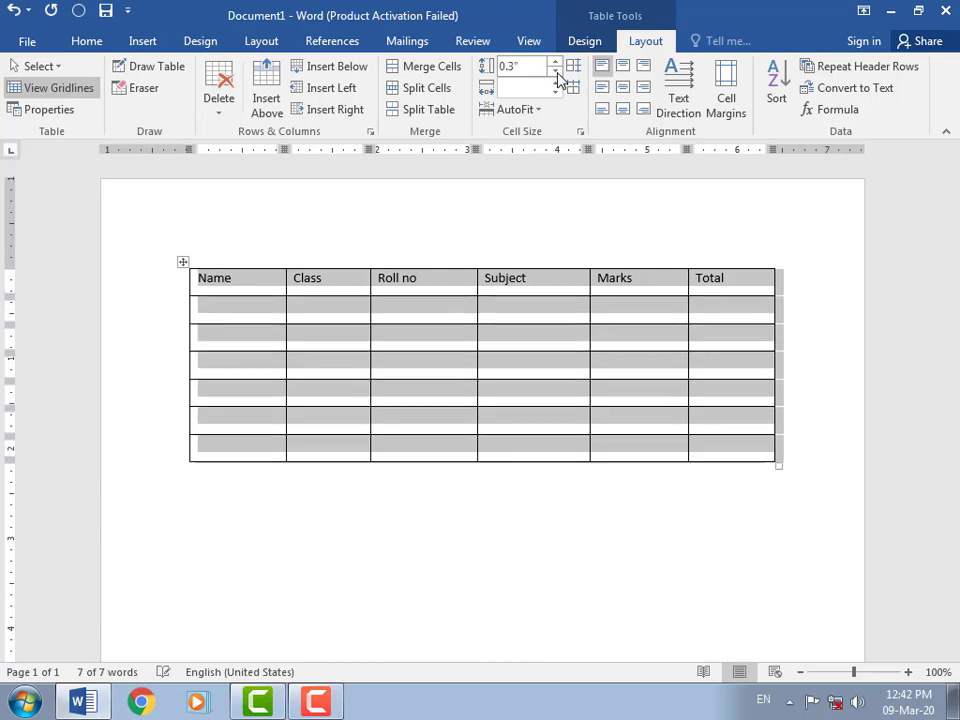
{"action": "left_click", "coordinate": [556, 76]}
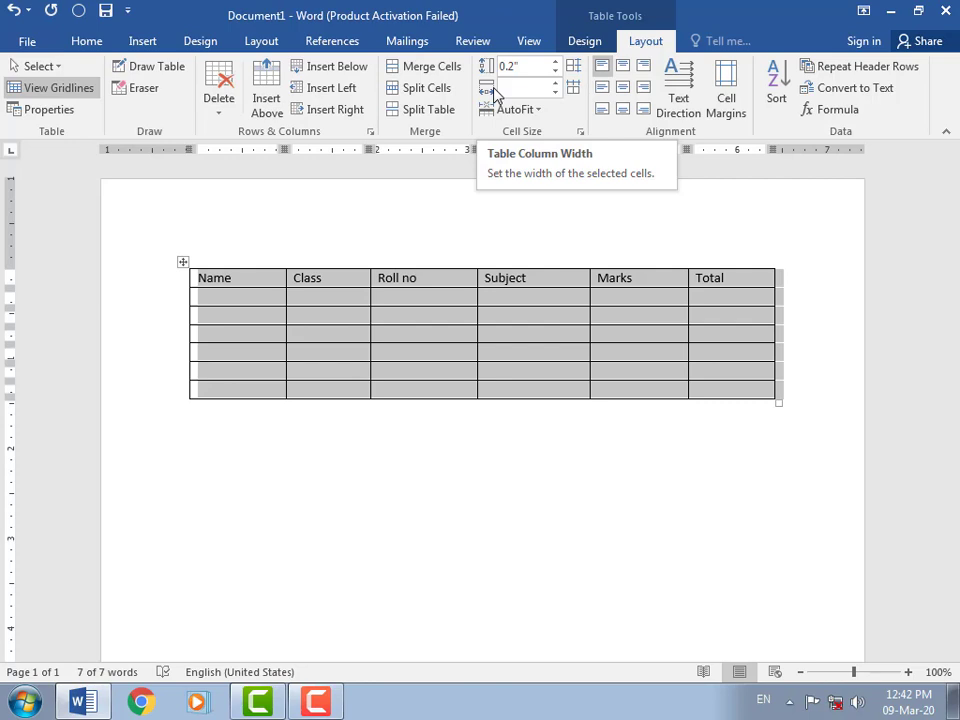
- Narrow all the table's columns to 0.16 inches, and widen them again to 1.1 inches
{"action": "left_click", "coordinate": [556, 92]}
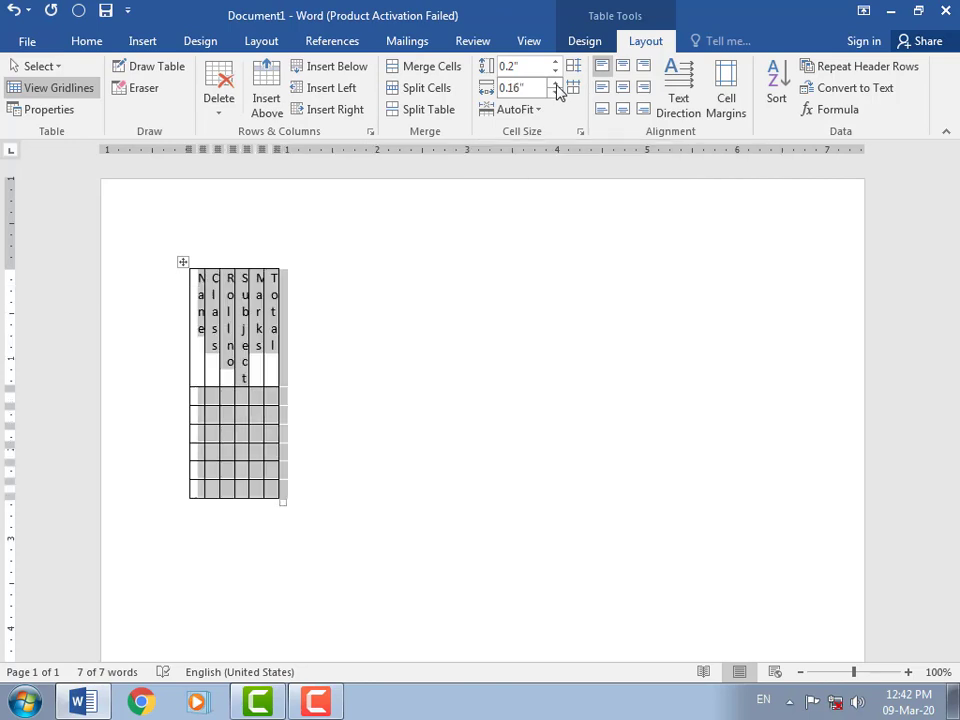
{"action": "left_click", "coordinate": [556, 84]}
{"action": "left_click", "coordinate": [556, 84]}
{"action": "left_click", "coordinate": [556, 84]}
{"action": "left_click", "coordinate": [556, 84]}
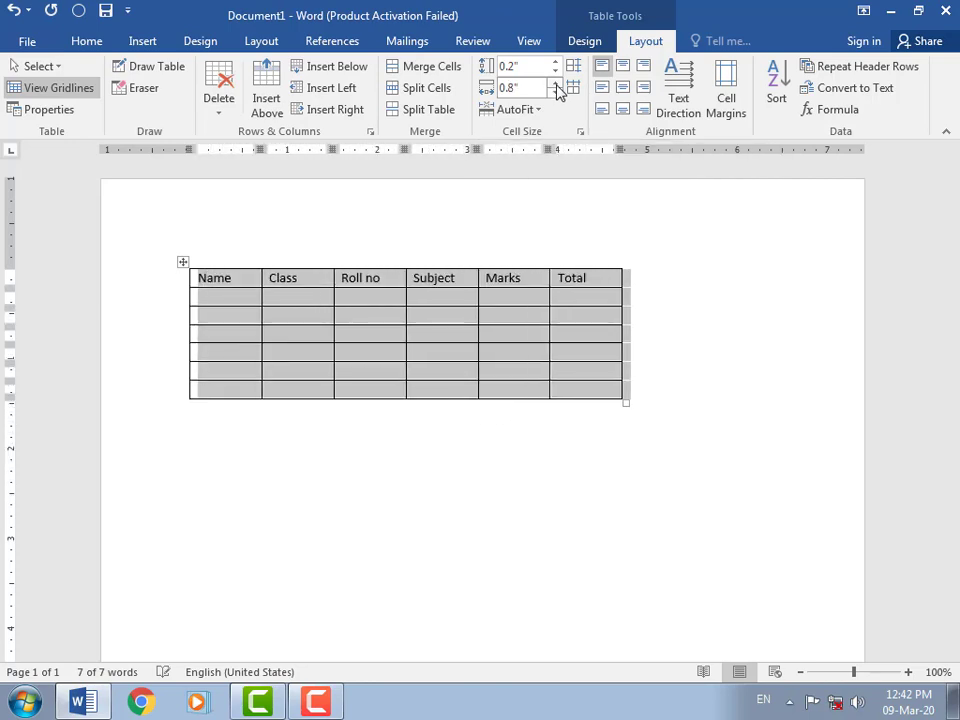
{"action": "left_click", "coordinate": [556, 84]}
{"action": "left_click", "coordinate": [556, 84]}
{"action": "left_click", "coordinate": [556, 86]}
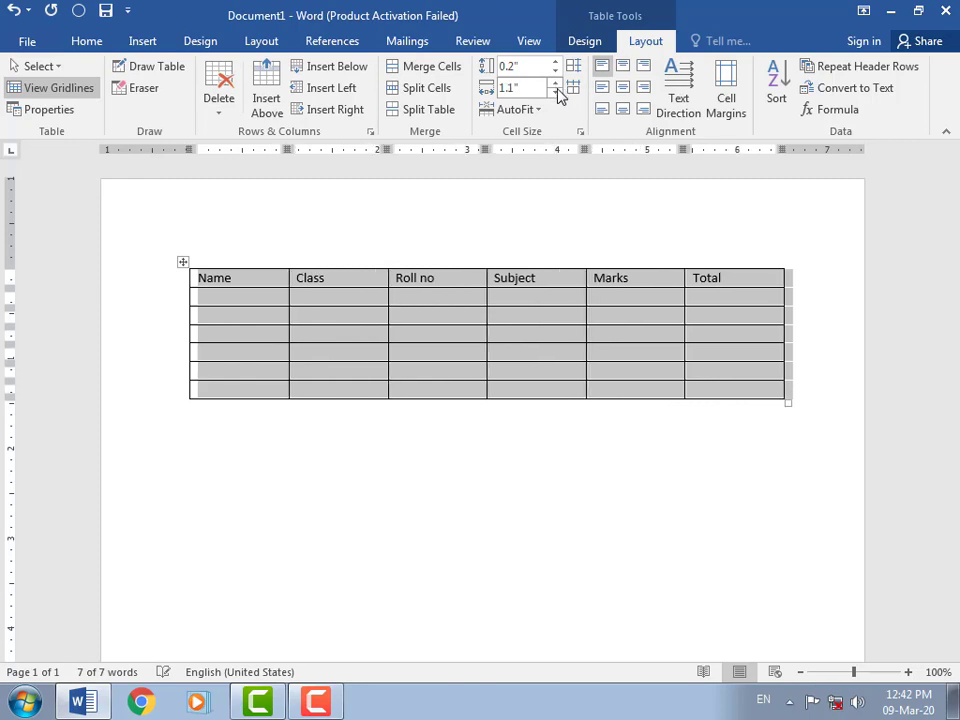
- Set the width of all the table's columns to 0.6 inches and deselect the table
{"action": "left_click", "coordinate": [557, 93]}
{"action": "left_click", "coordinate": [557, 93]}
{"action": "left_click", "coordinate": [557, 93]}
{"action": "left_click", "coordinate": [557, 93]}
{"action": "left_click", "coordinate": [557, 93]}
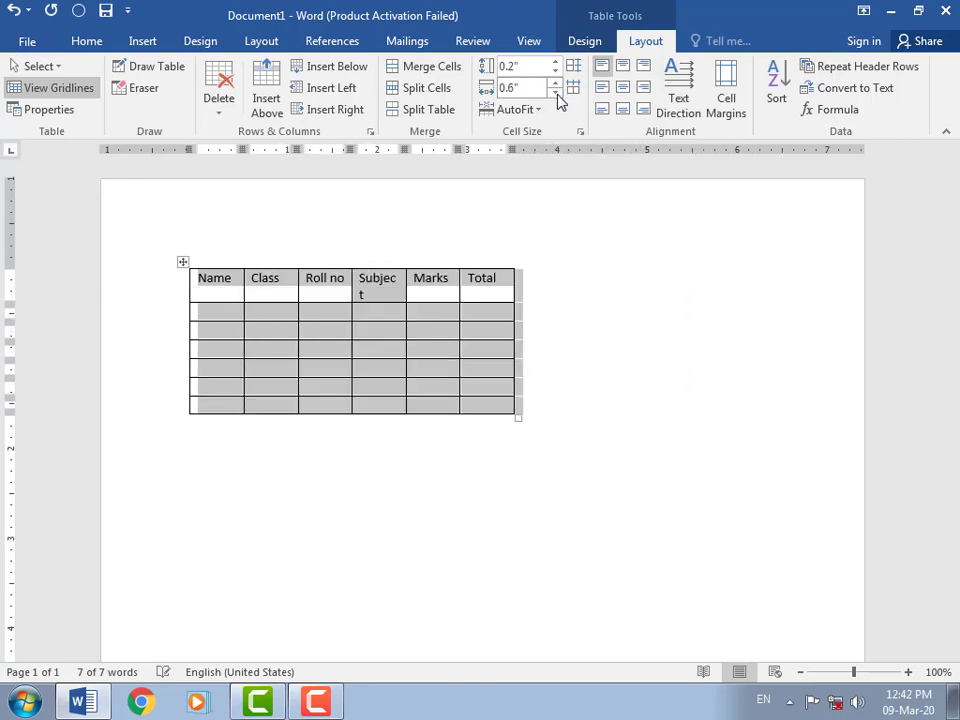
{"action": "left_click", "coordinate": [560, 338]}
{"action": "left_click", "coordinate": [219, 311]}
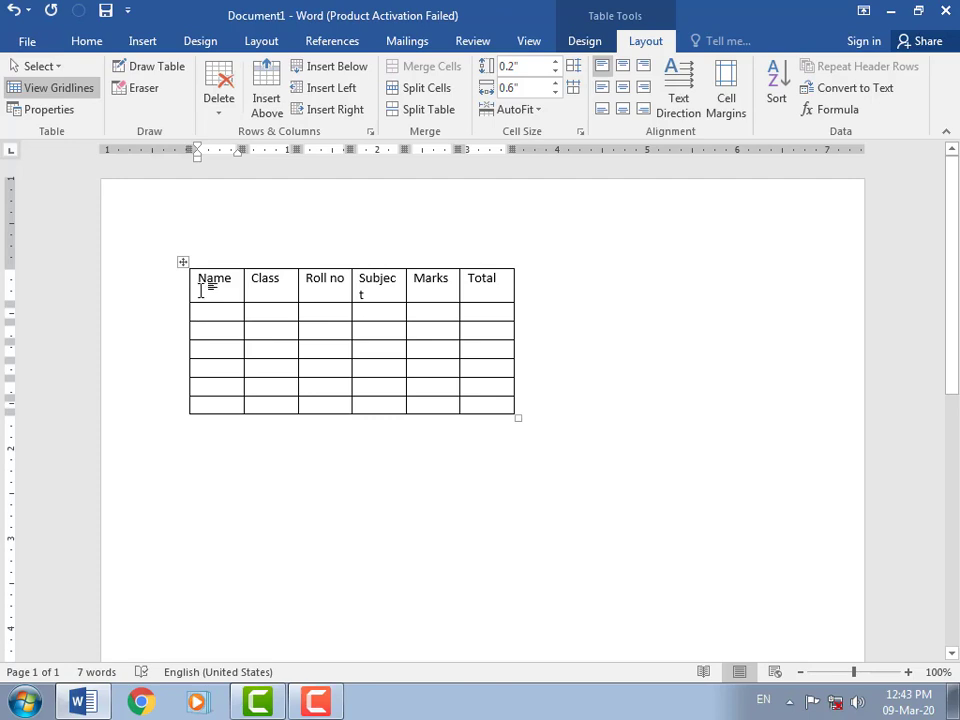
- Select the header row and try the Align Top Center, Align Top Left and Align Top Right alignments on its text
{"action": "left_click_drag", "start_coordinate": [199, 287], "coordinate": [478, 287]}
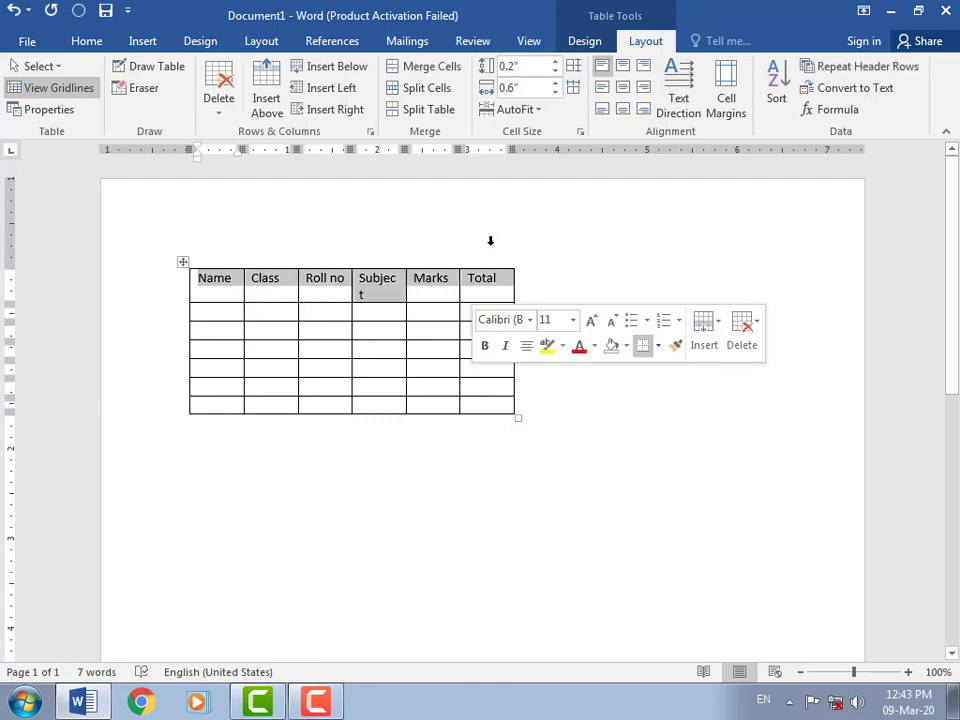
{"action": "left_click", "coordinate": [624, 72]}
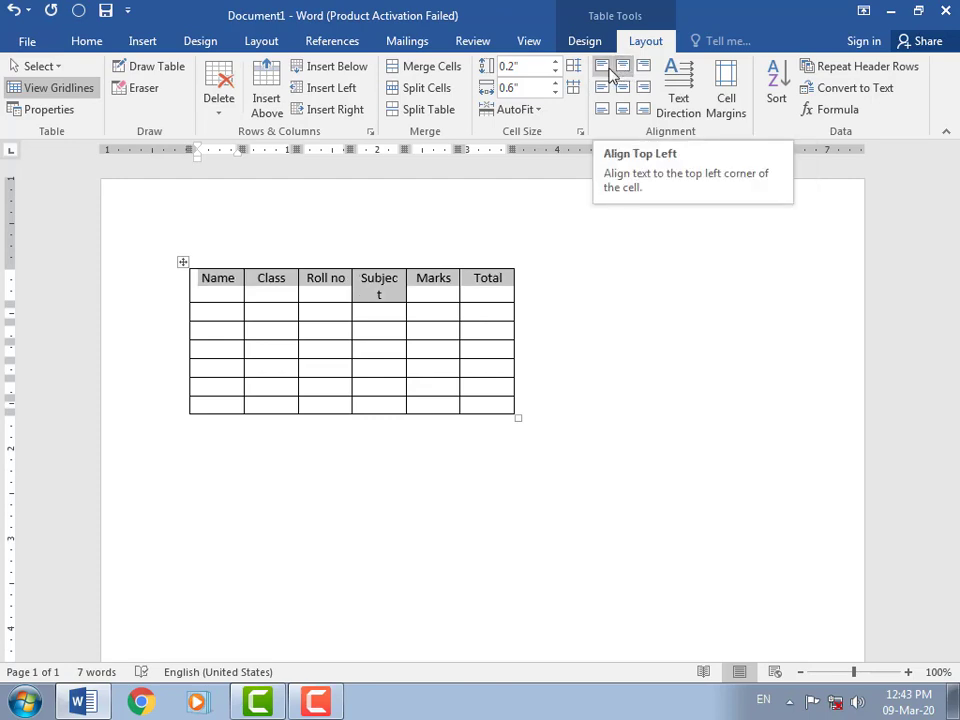
{"action": "left_click", "coordinate": [604, 72]}
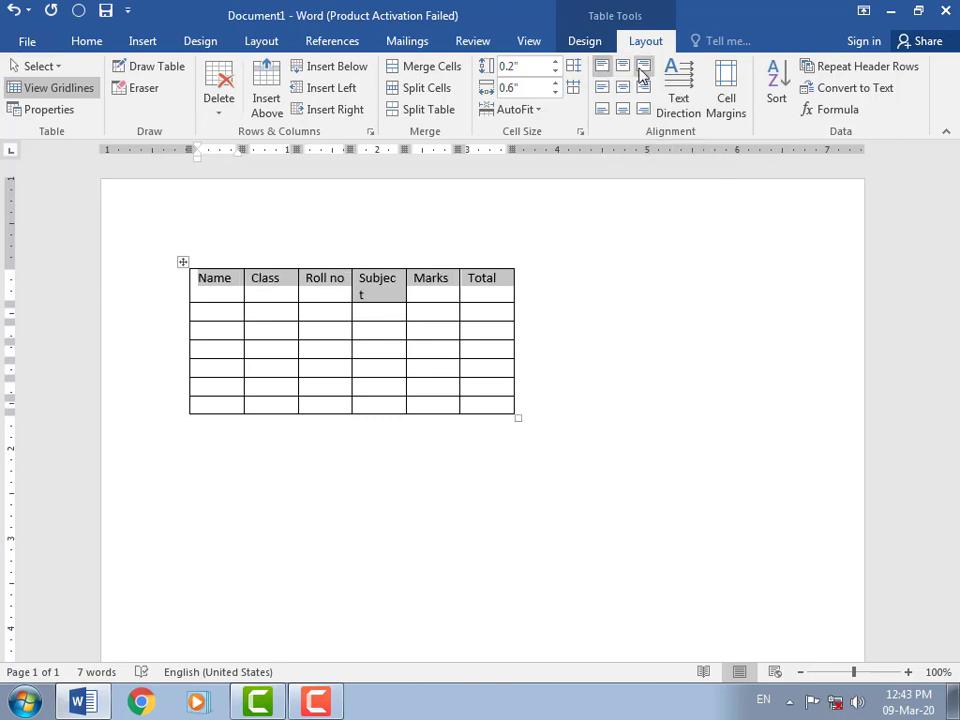
{"action": "left_click", "coordinate": [643, 68]}
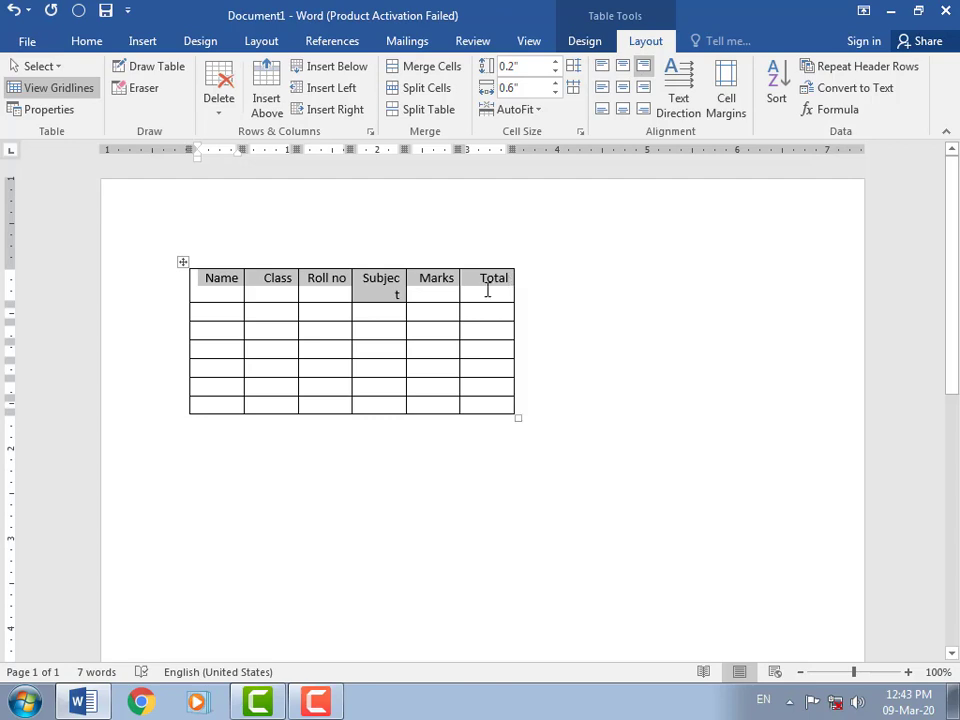
- Try the Align Center, Align Center Left and Align Center Right alignments on the header row's text
{"action": "left_click", "coordinate": [622, 88]}
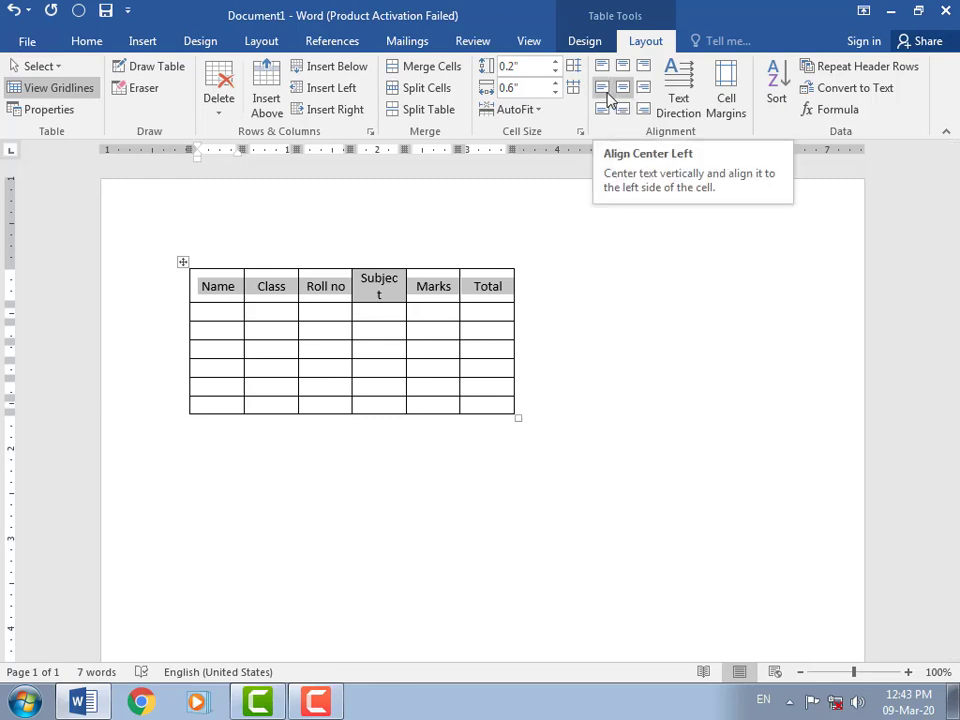
{"action": "left_click", "coordinate": [605, 92]}
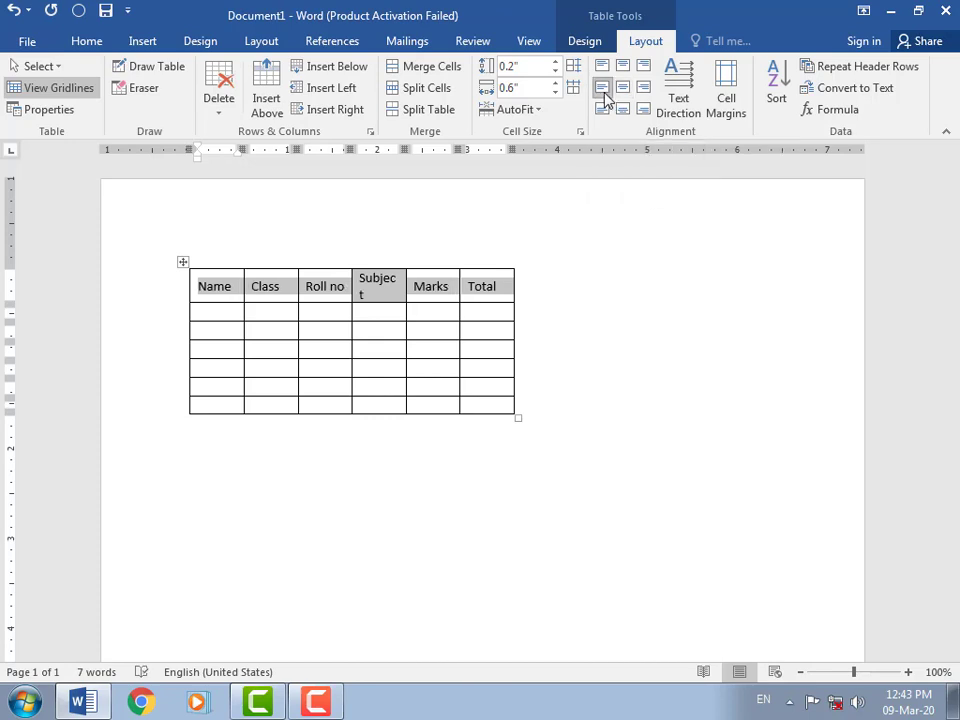
{"action": "left_click", "coordinate": [640, 91]}
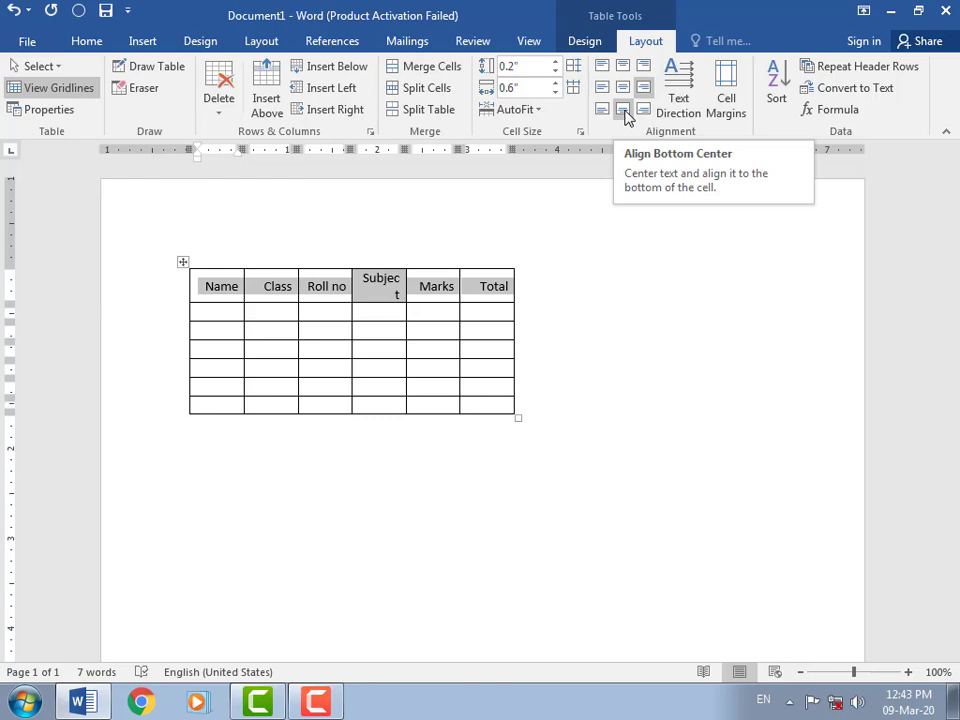
- Try the bottom center, bottom left and bottom right alignments on the header row, and settle on Align Center
{"action": "left_click", "coordinate": [623, 110]}
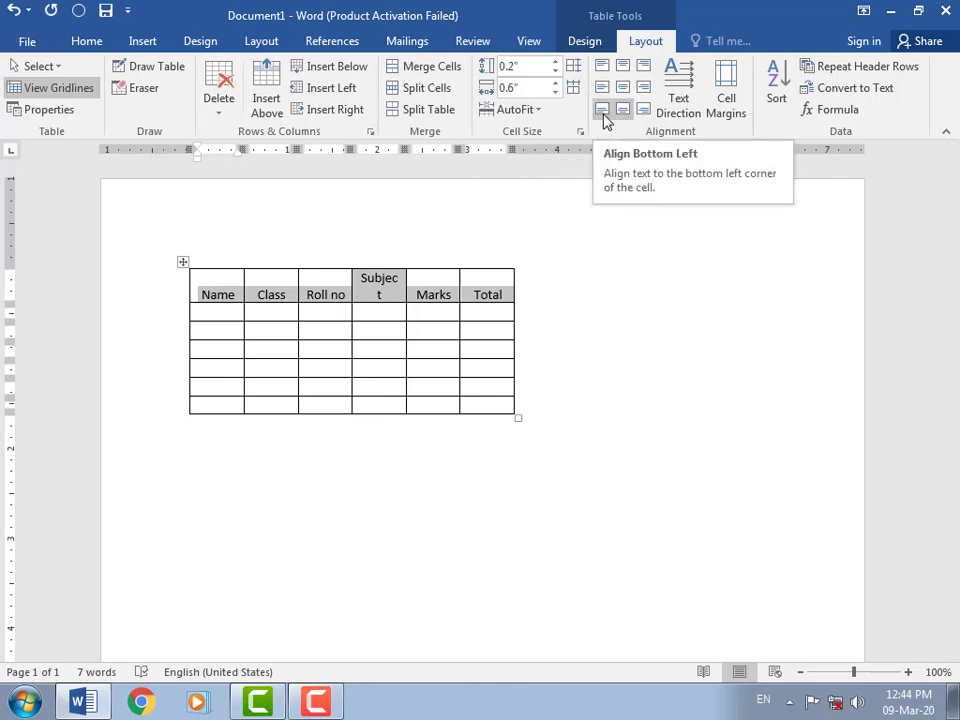
{"action": "left_click", "coordinate": [603, 111]}
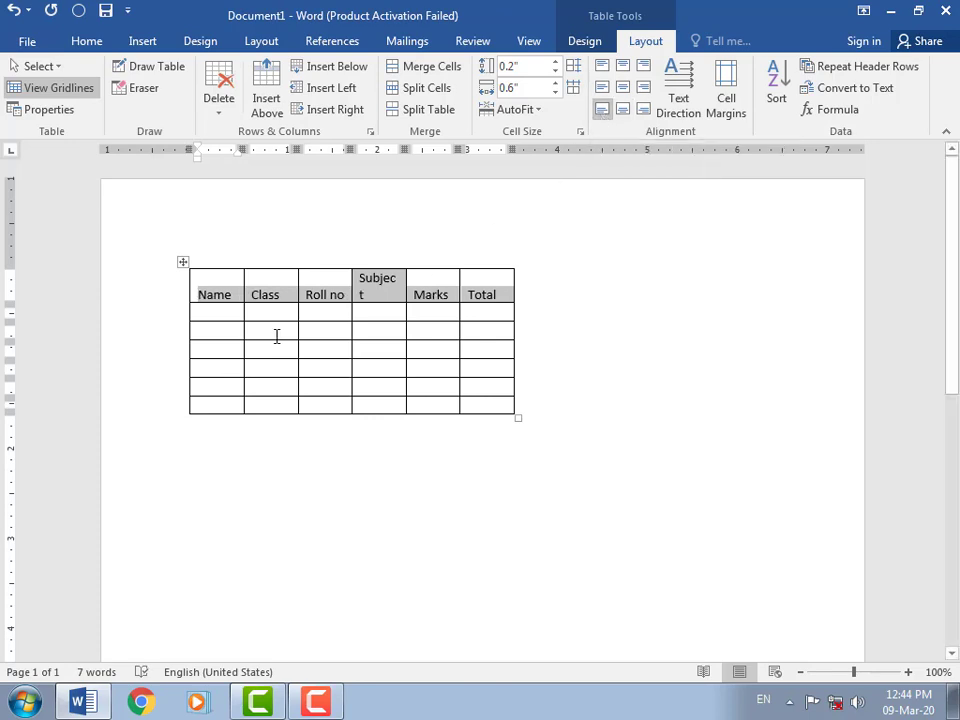
{"action": "left_click", "coordinate": [643, 110]}
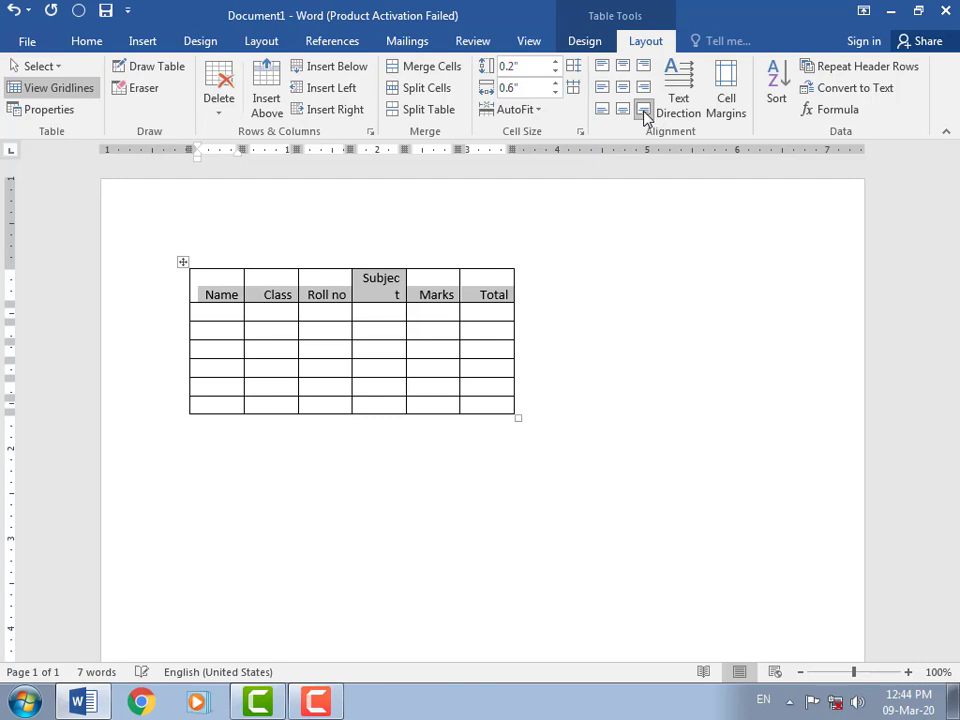
{"action": "left_click", "coordinate": [622, 88]}
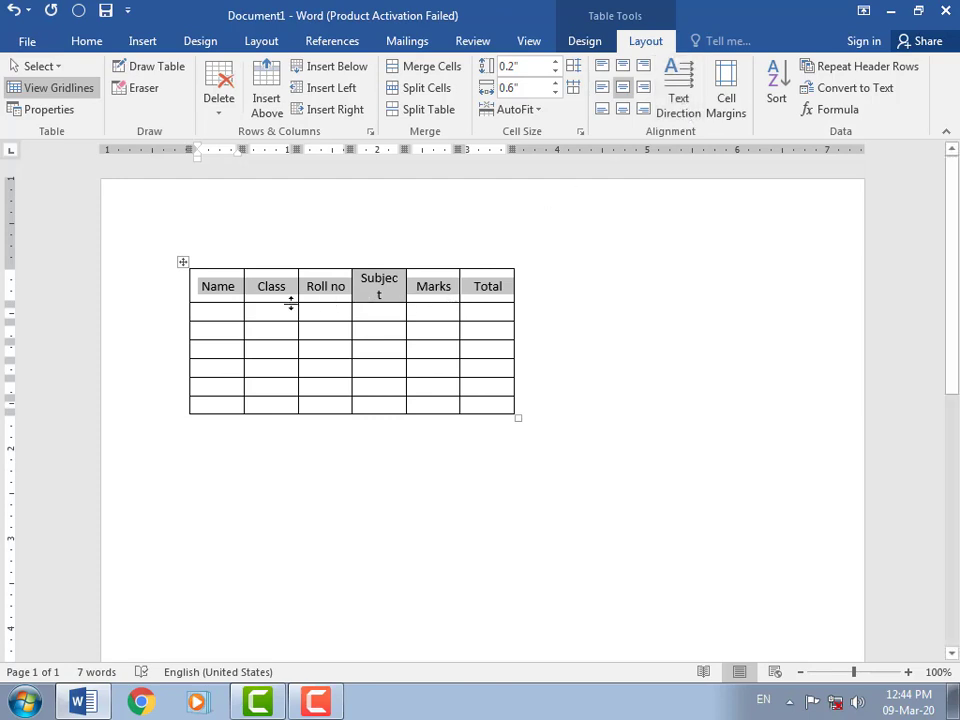
- Cycle the header row's text direction through its vertical orientations and back to horizontal
{"action": "left_click", "coordinate": [681, 111]}
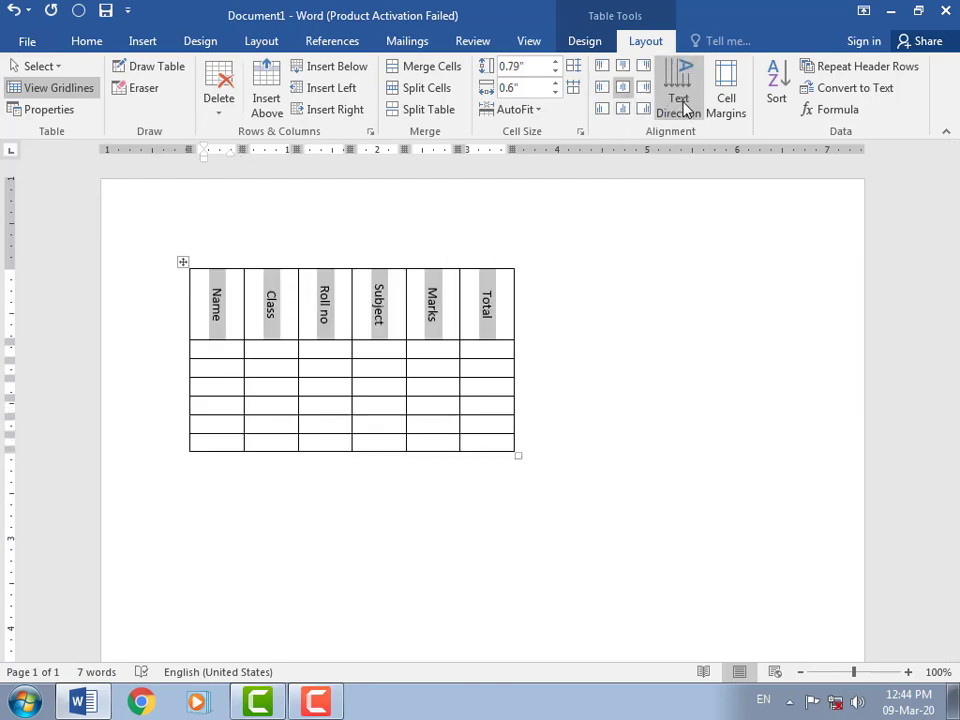
{"action": "left_click", "coordinate": [681, 111]}
{"action": "left_click", "coordinate": [681, 111]}
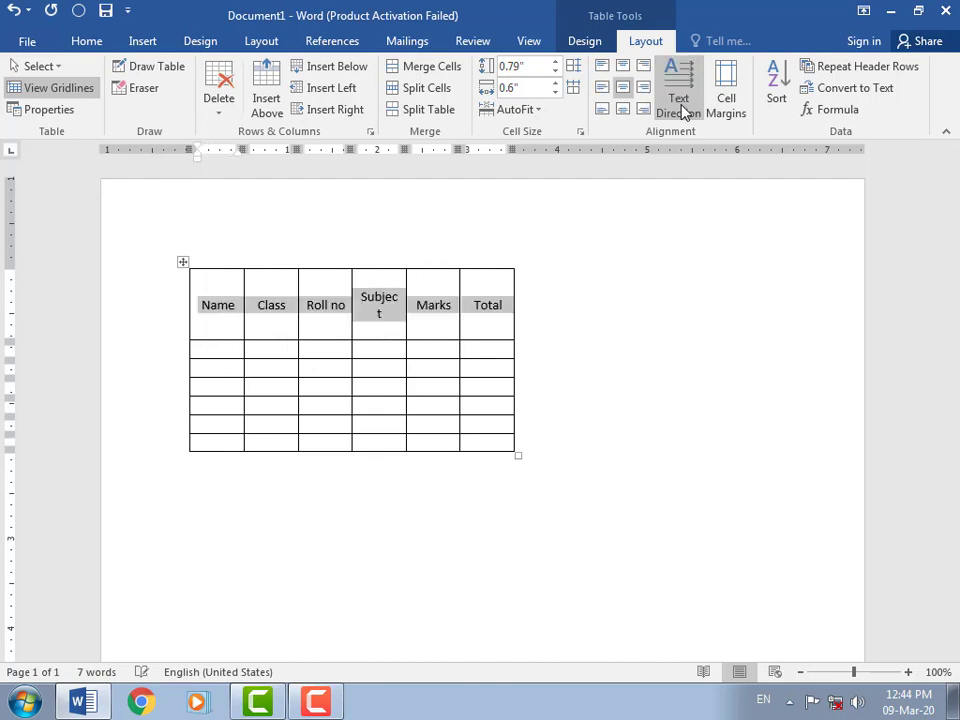
{"action": "left_click", "coordinate": [681, 111]}
{"action": "left_click", "coordinate": [681, 111]}
{"action": "left_click", "coordinate": [681, 111]}
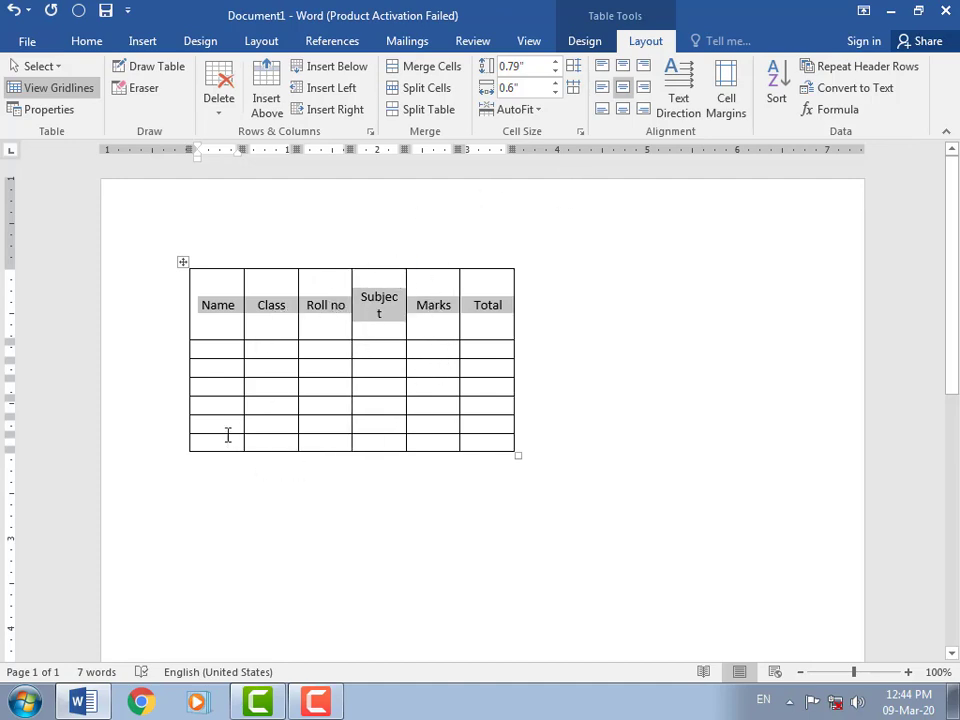
- Set the whole table's default top cell margin to 0.05 inches, add a small bottom margin, apply the options and deselect the table
{"action": "left_click", "coordinate": [185, 264]}
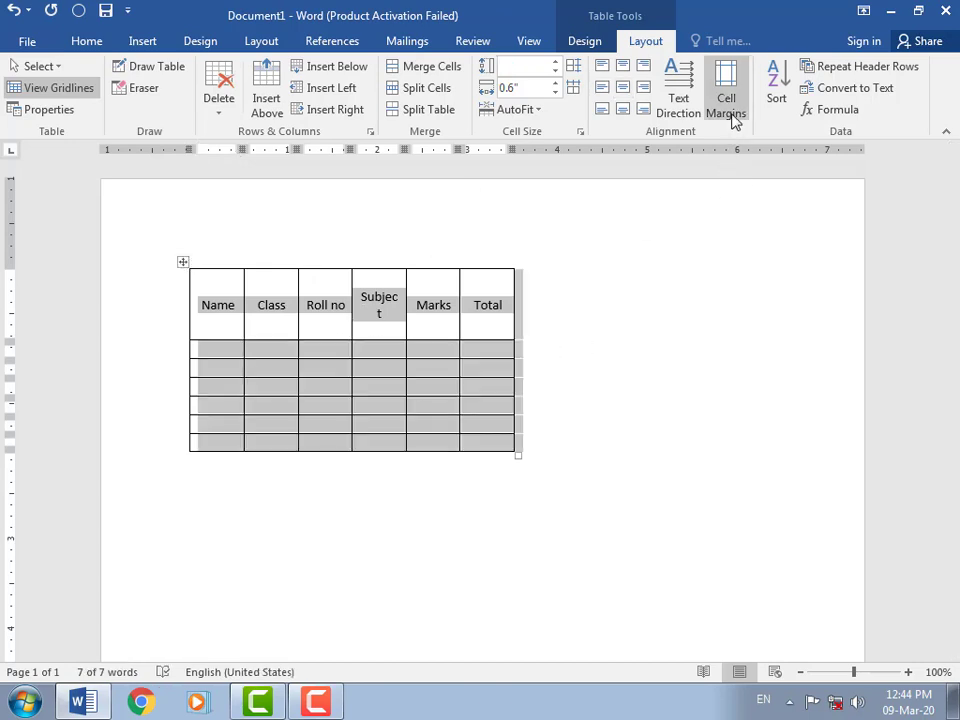
{"action": "left_click", "coordinate": [733, 114]}
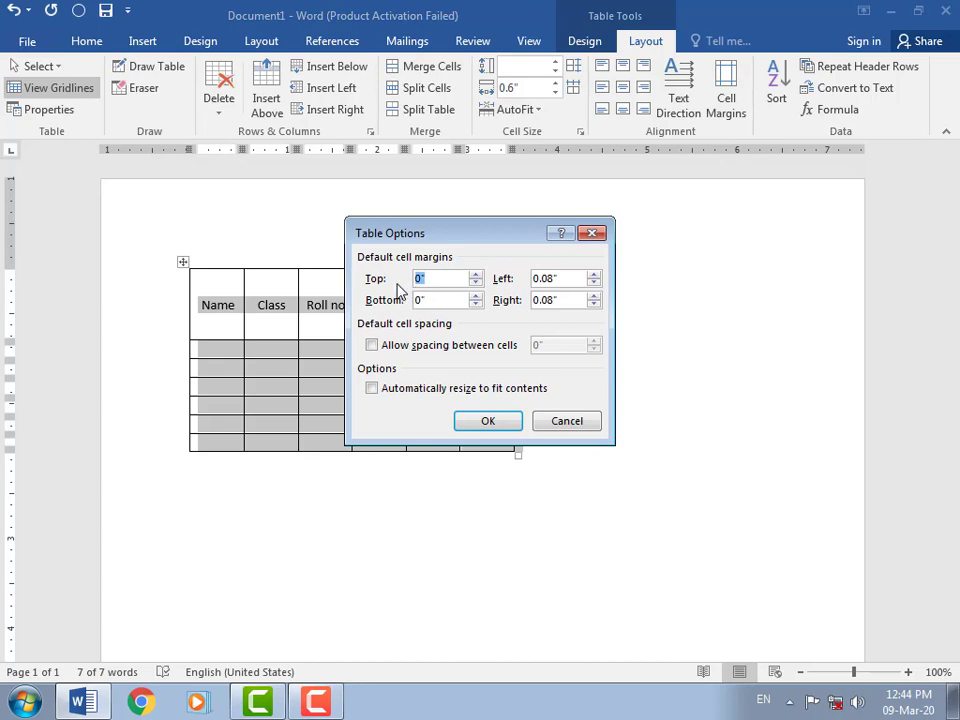
{"action": "left_click", "coordinate": [476, 275]}
{"action": "left_click", "coordinate": [476, 297]}
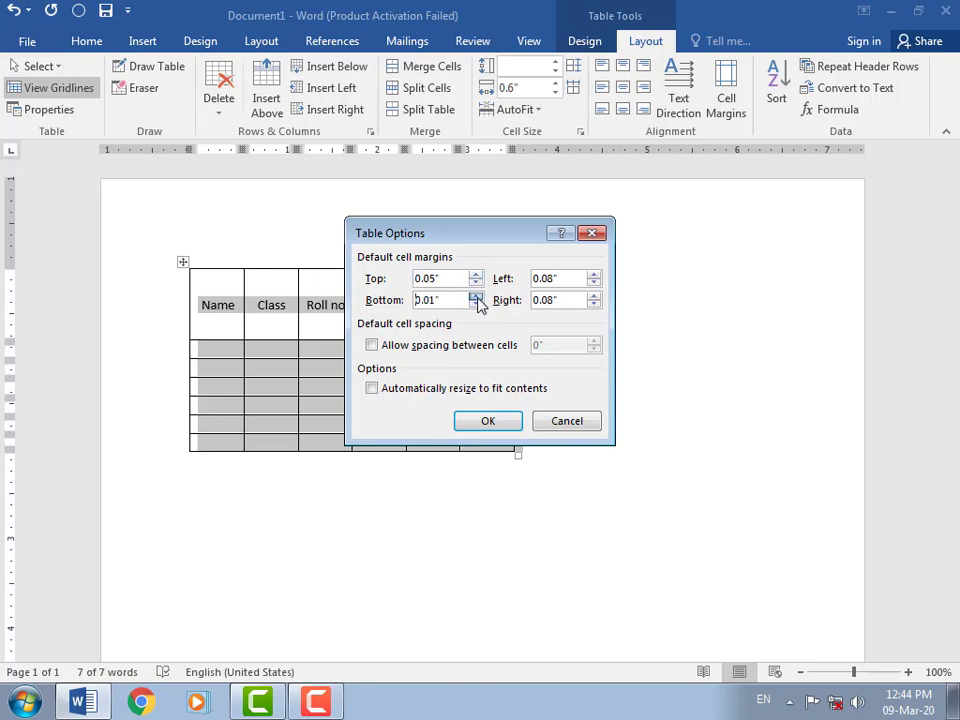
{"action": "left_click", "coordinate": [478, 304]}
{"action": "left_click", "coordinate": [478, 304]}
{"action": "left_click", "coordinate": [481, 421]}
{"action": "left_click", "coordinate": [490, 421]}
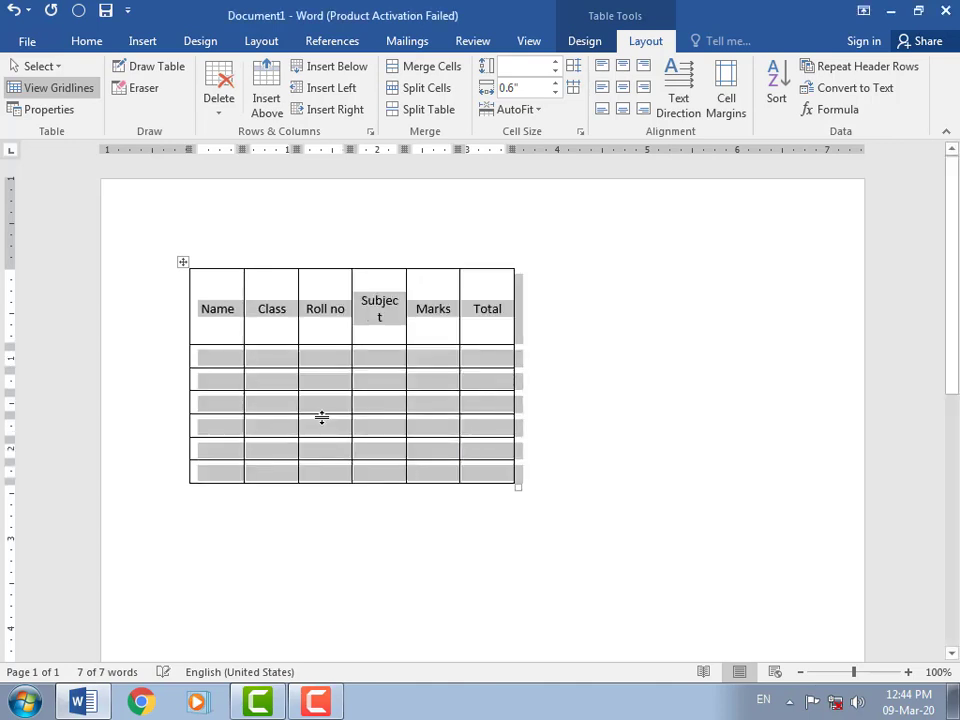
{"action": "left_click", "coordinate": [281, 531]}
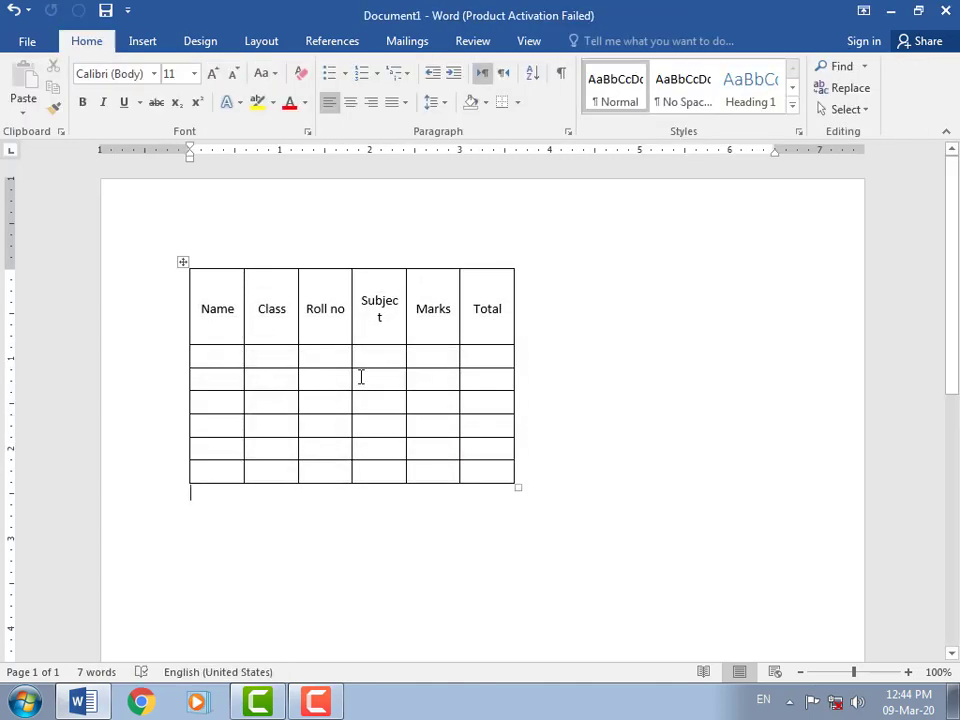
- Delete the whole student marks table from the page
{"action": "left_click", "coordinate": [293, 341]}
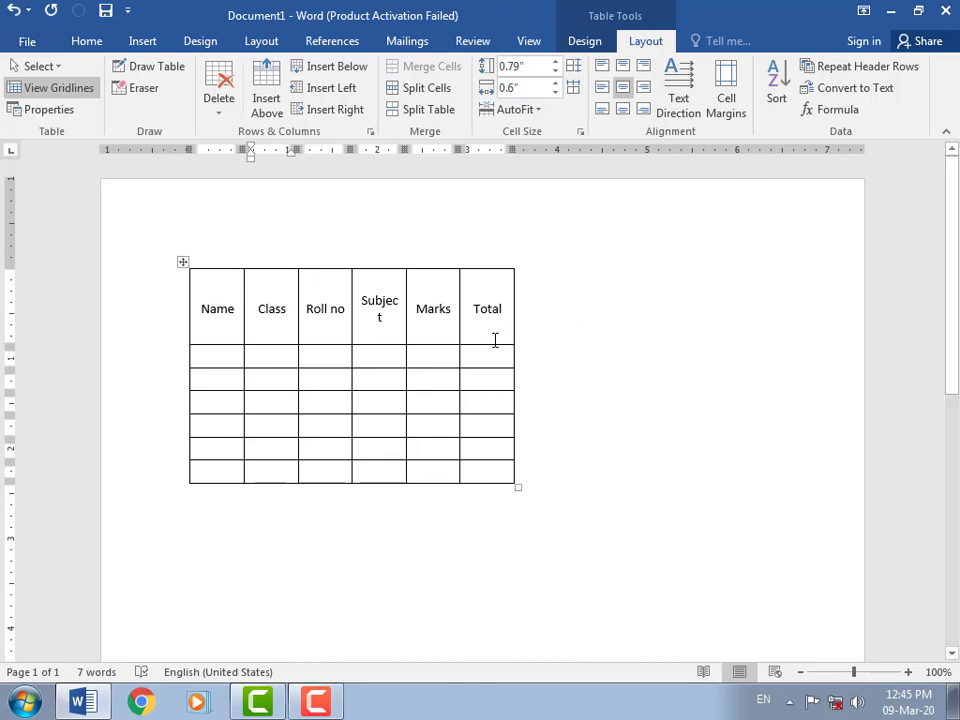
{"action": "left_click", "coordinate": [183, 263]}
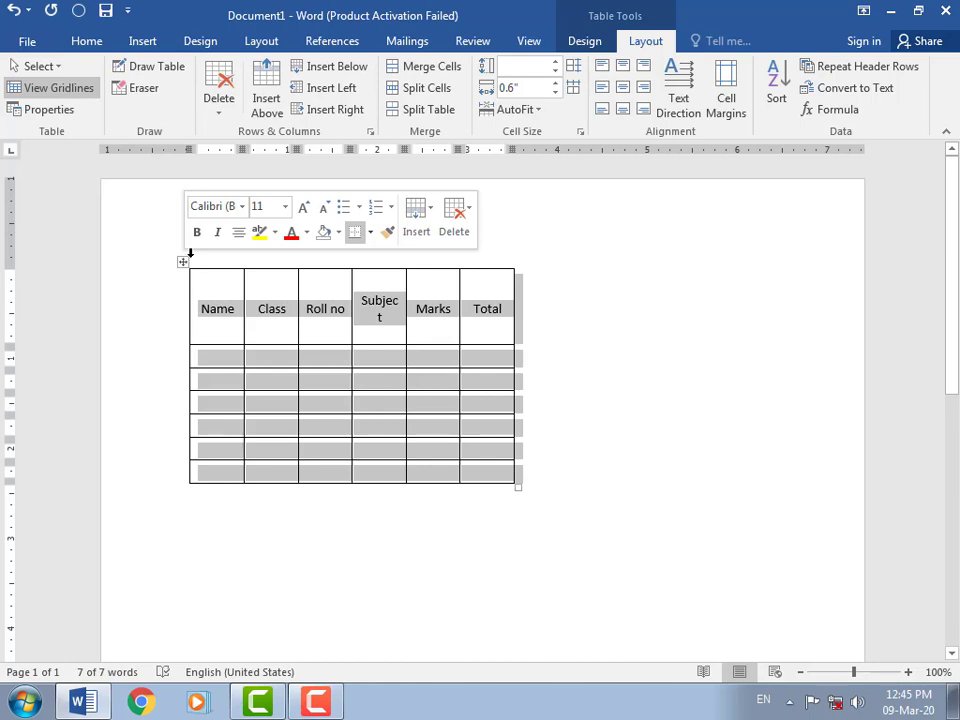
{"action": "key", "text": "Delete"}
{"action": "left_click", "coordinate": [221, 296]}
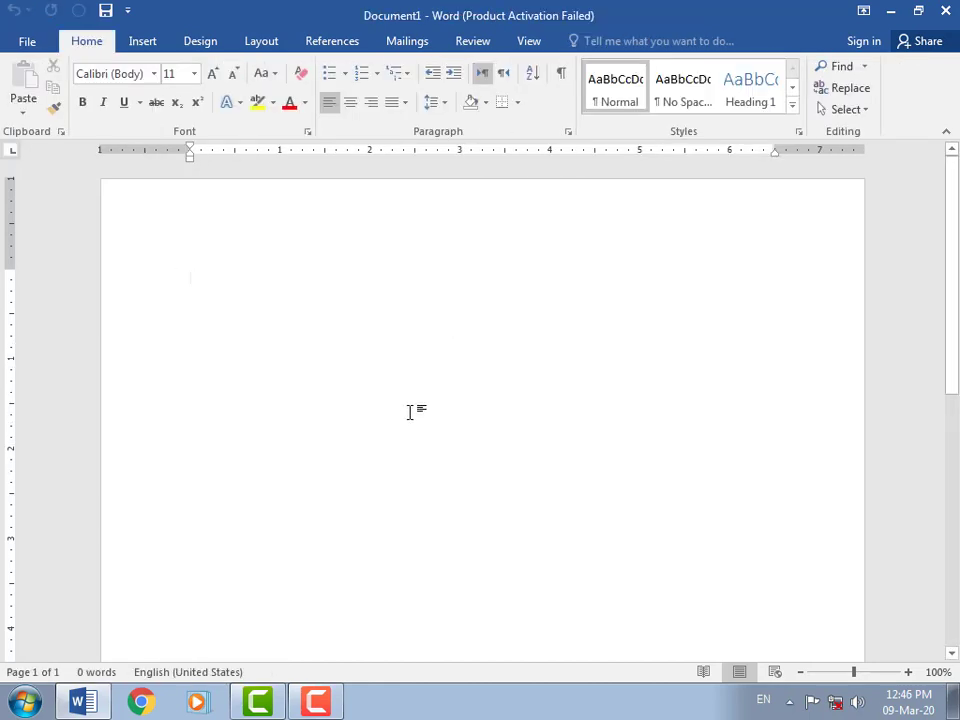
- Insert a new table with 6 columns and 7 rows
{"action": "left_click", "coordinate": [155, 47]}
{"action": "left_click", "coordinate": [70, 110]}
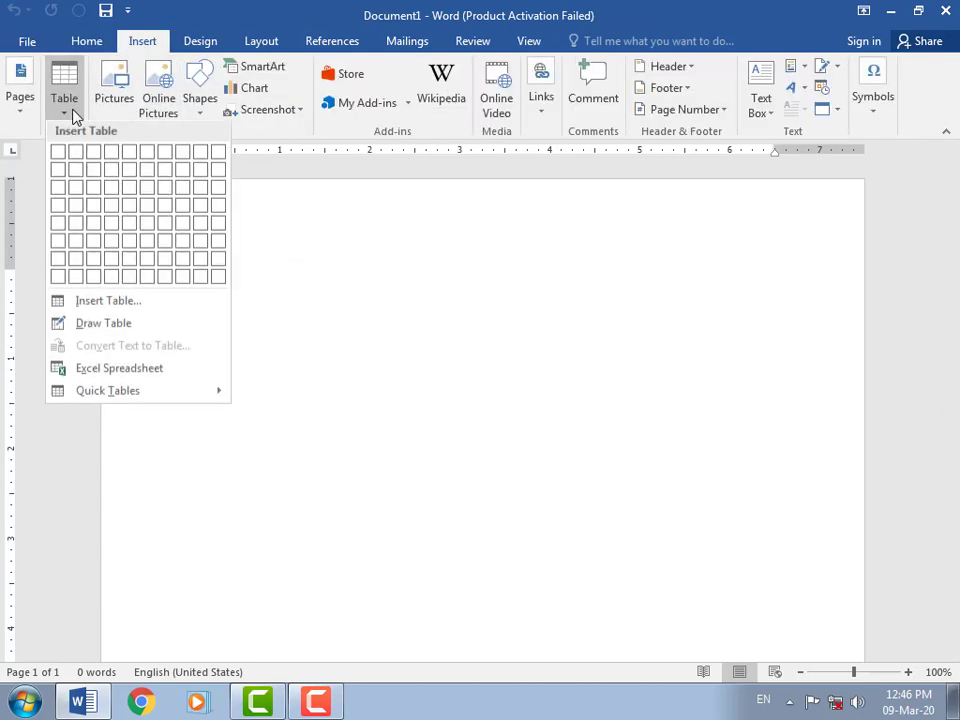
{"action": "left_click", "coordinate": [148, 262]}
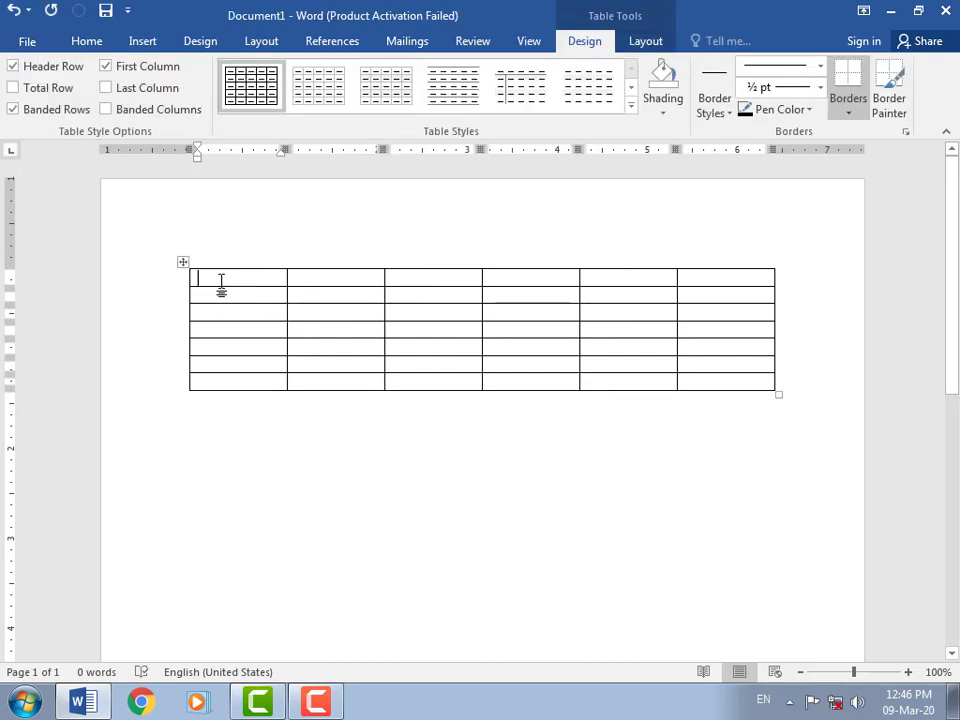
- Enter a different first name in each of the first five cells of the table's first column
{"action": "type", "text": "Waseem "}
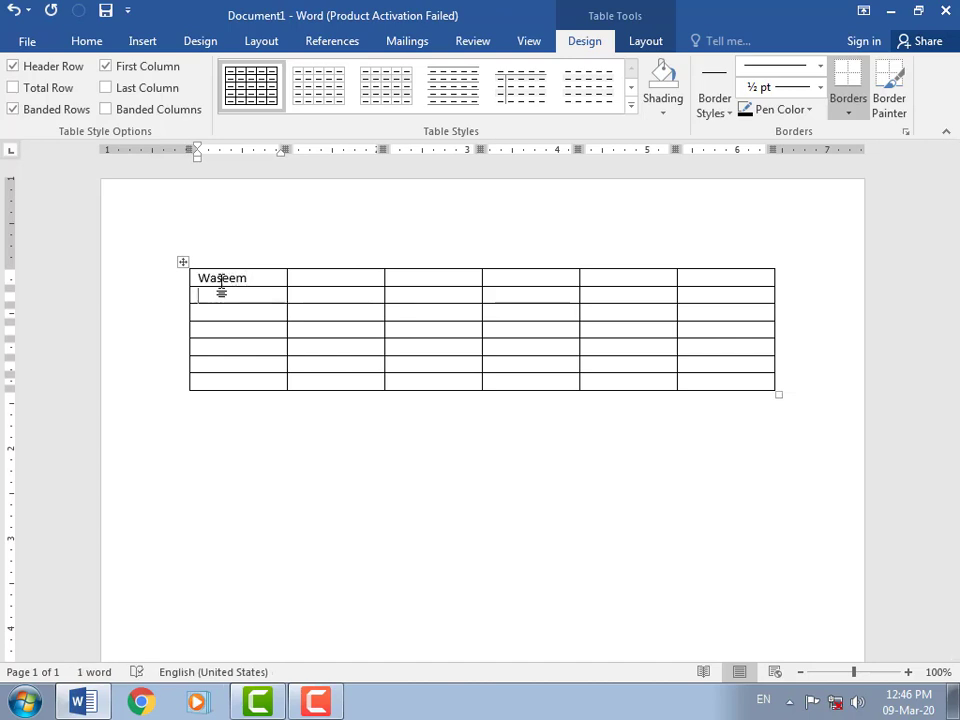
{"action": "type", "text": "Amin "}
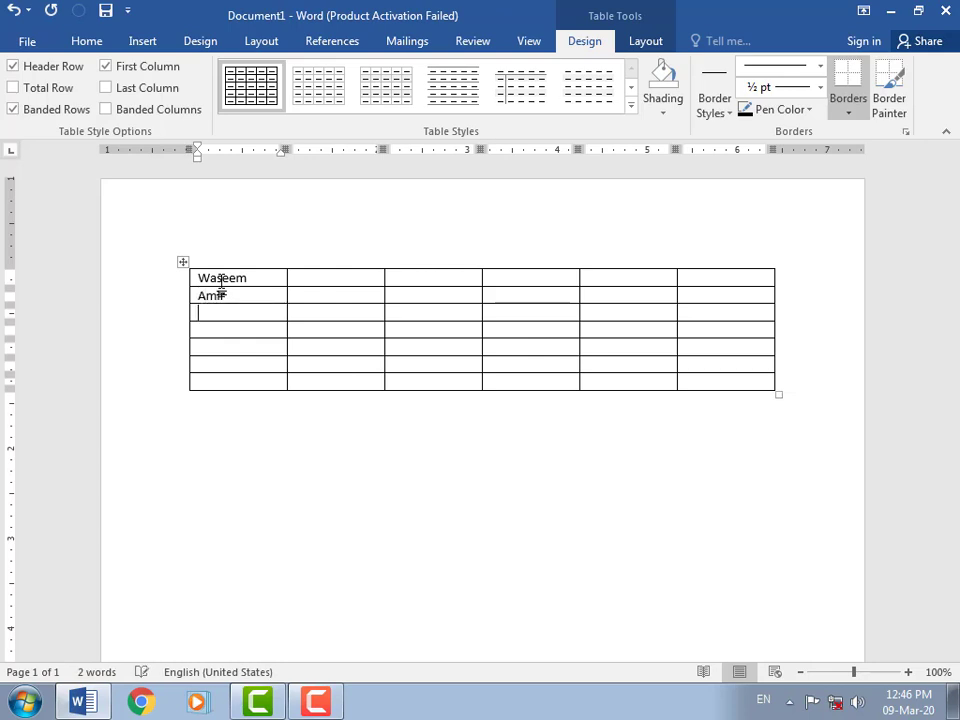
{"action": "type", "text": "Jawaid"}
{"action": "key", "text": "Return"}
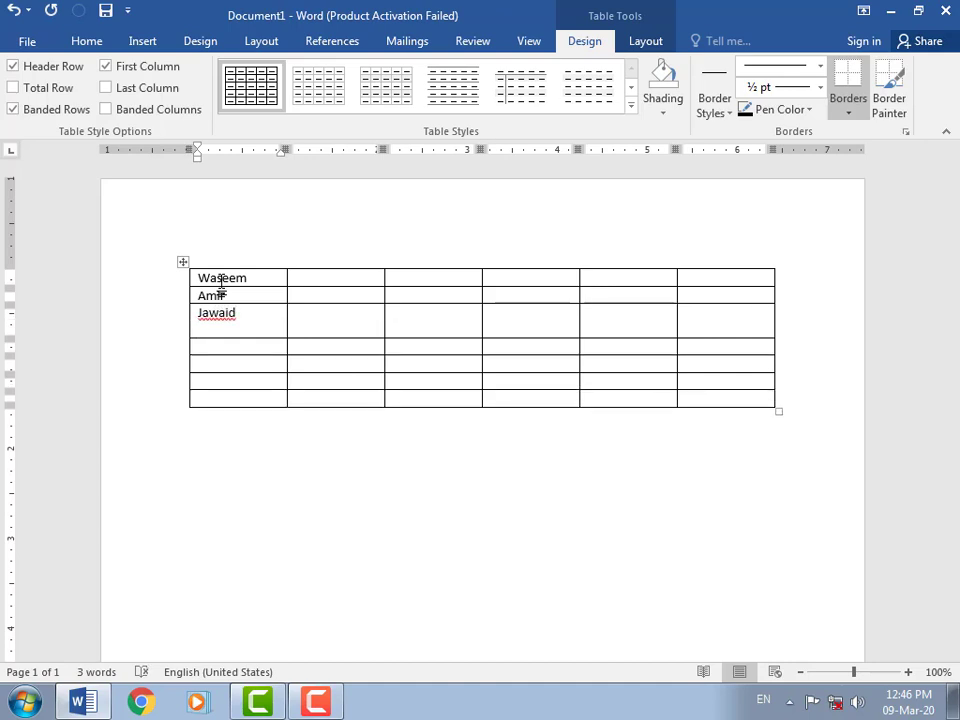
{"action": "key", "text": "BackSpace"}
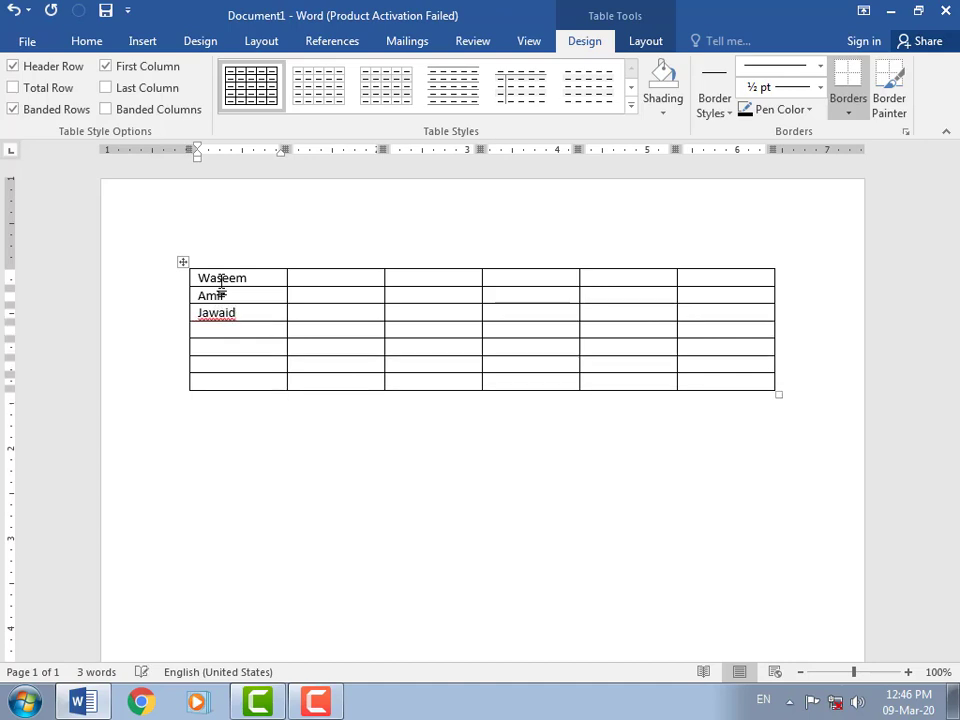
{"action": "type", "text": "Nadeem"}
{"action": "key", "text": "Down"}
{"action": "type", "text": "Sa"}
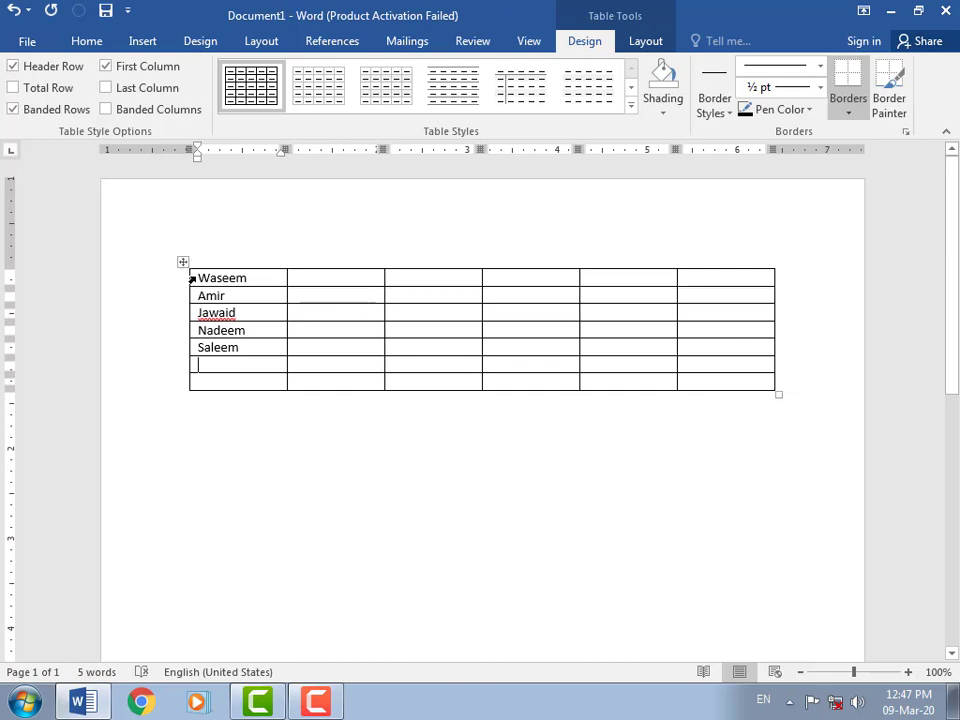
- Sort the five filled rows by Column 1 as Text in ascending order
{"action": "left_click_drag", "start_coordinate": [165, 279], "coordinate": [171, 356]}
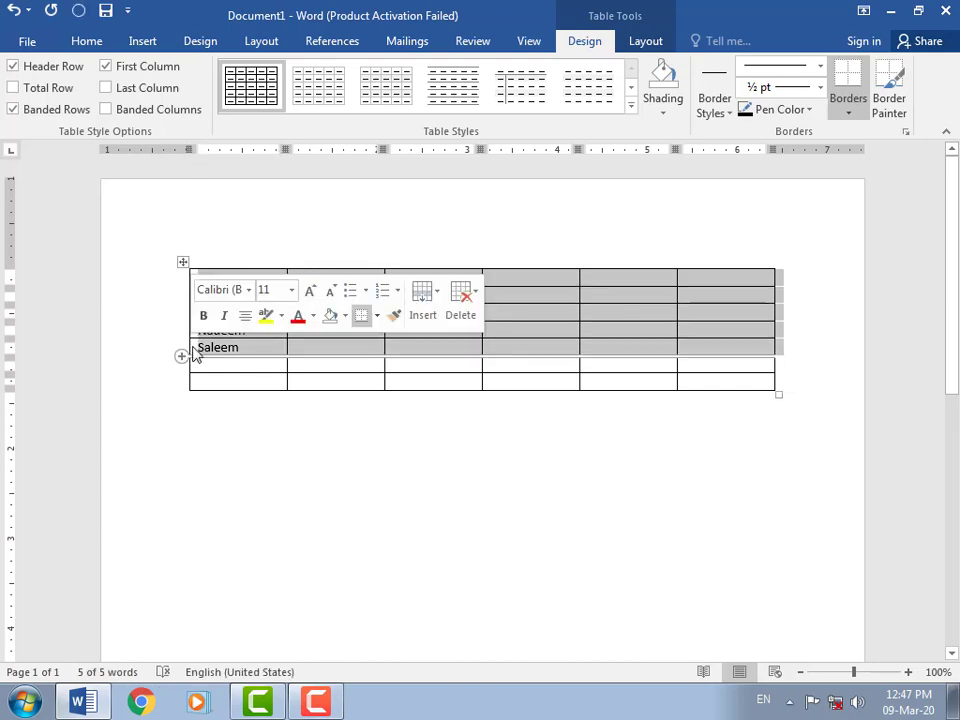
{"action": "left_click", "coordinate": [644, 41]}
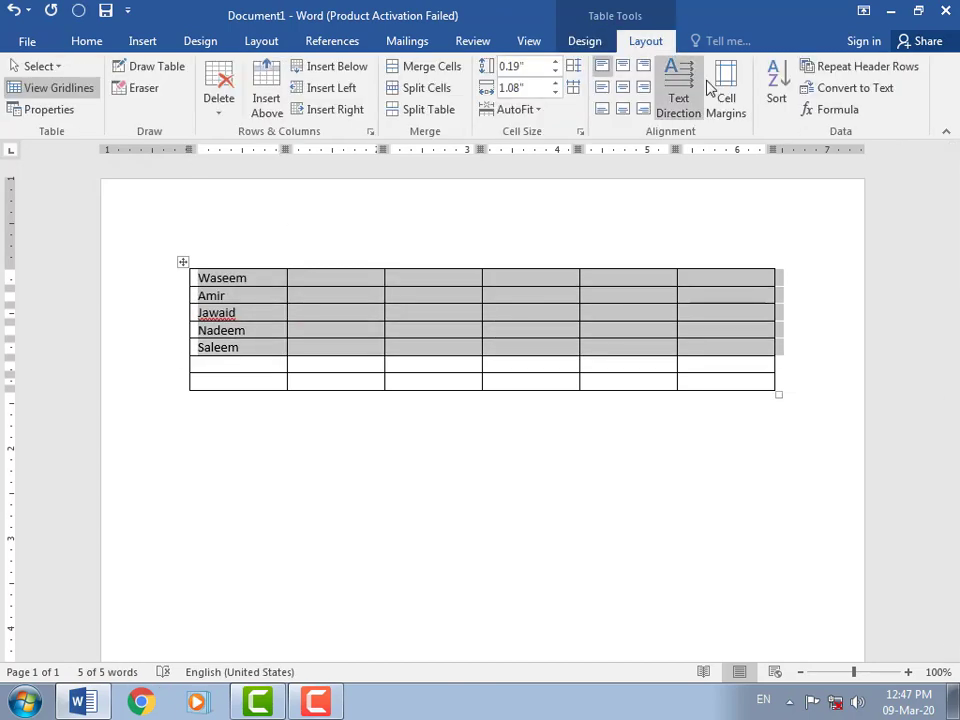
{"action": "left_click", "coordinate": [776, 90]}
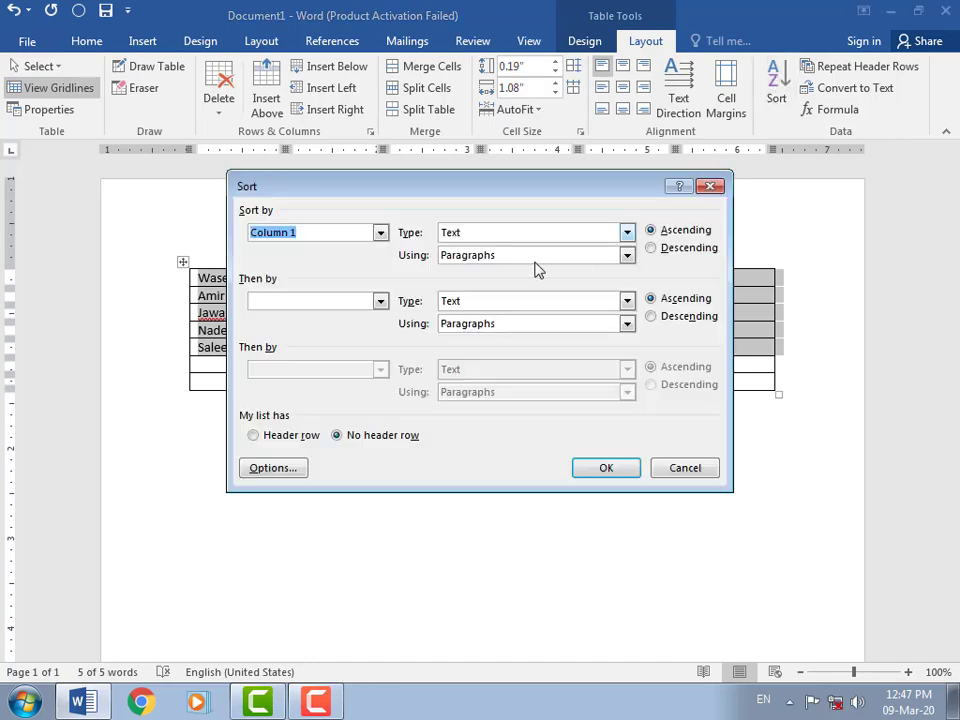
{"action": "left_click", "coordinate": [626, 232]}
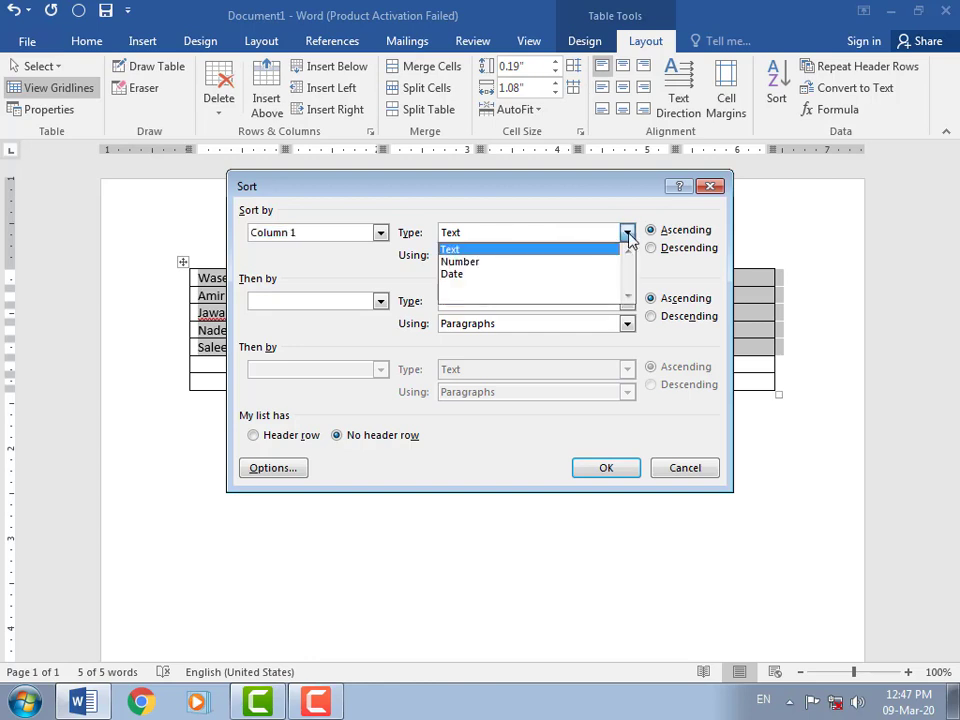
{"action": "left_click", "coordinate": [490, 250]}
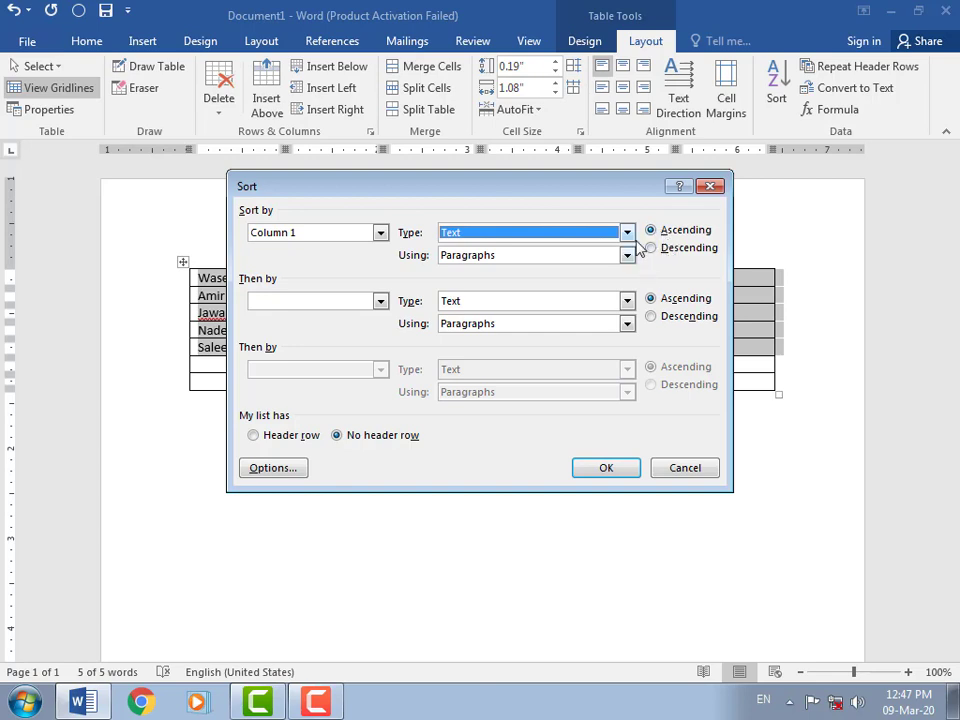
{"action": "left_click", "coordinate": [610, 472]}
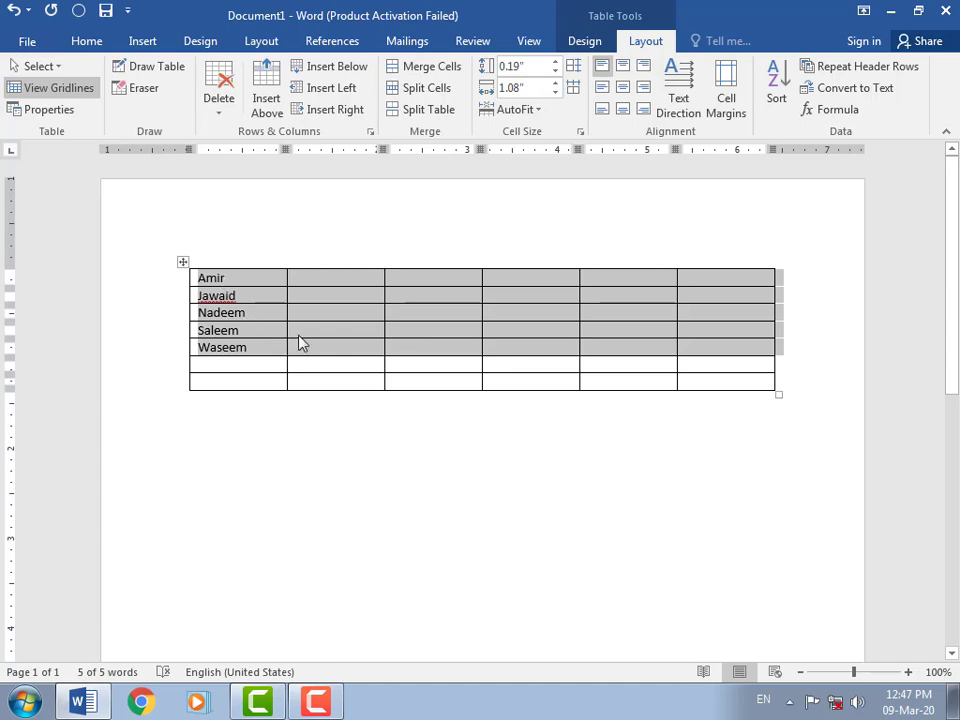
- Sort the same five rows by Column 1 in descending order
{"action": "left_click", "coordinate": [776, 98]}
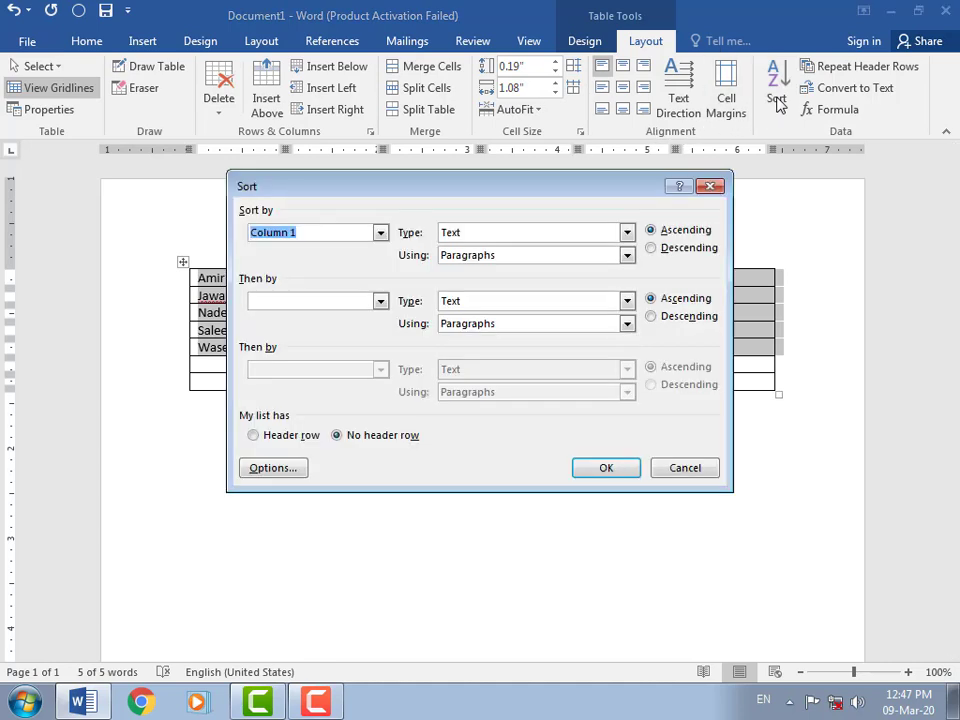
{"action": "left_click", "coordinate": [652, 250]}
{"action": "left_click", "coordinate": [606, 468]}
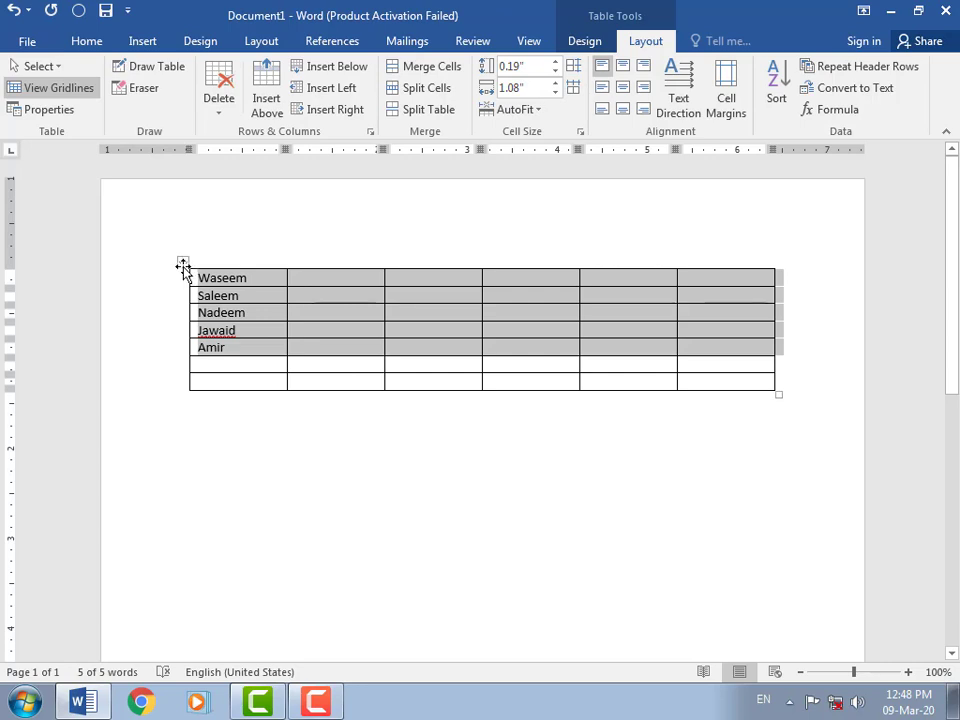
- Clear the names from the table and delete the entire table
{"action": "key", "text": "Delete"}
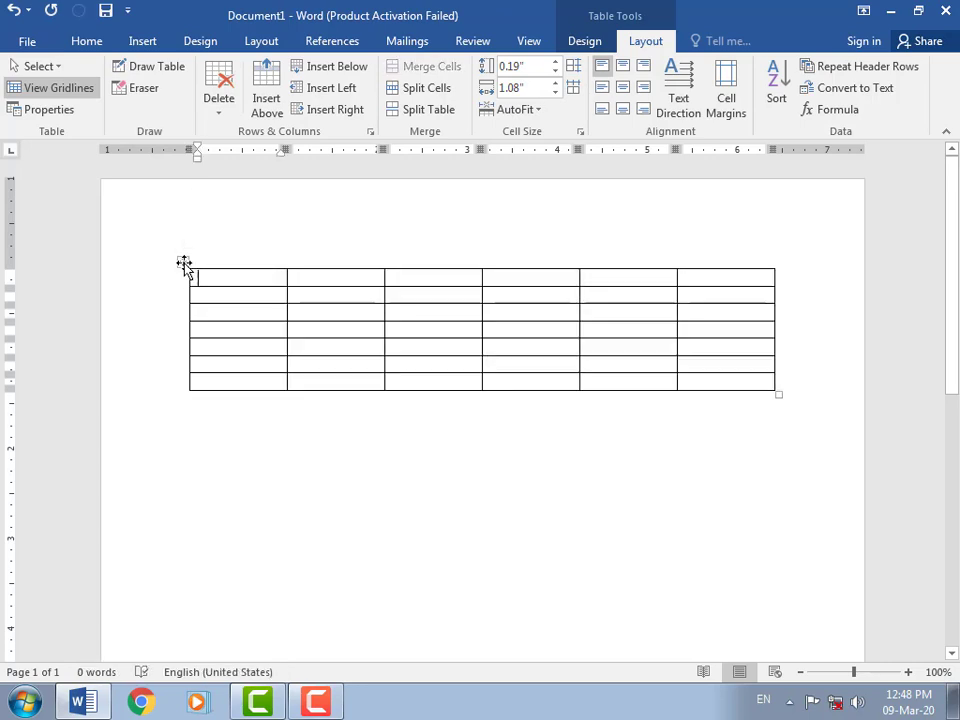
{"action": "right_click", "coordinate": [184, 263]}
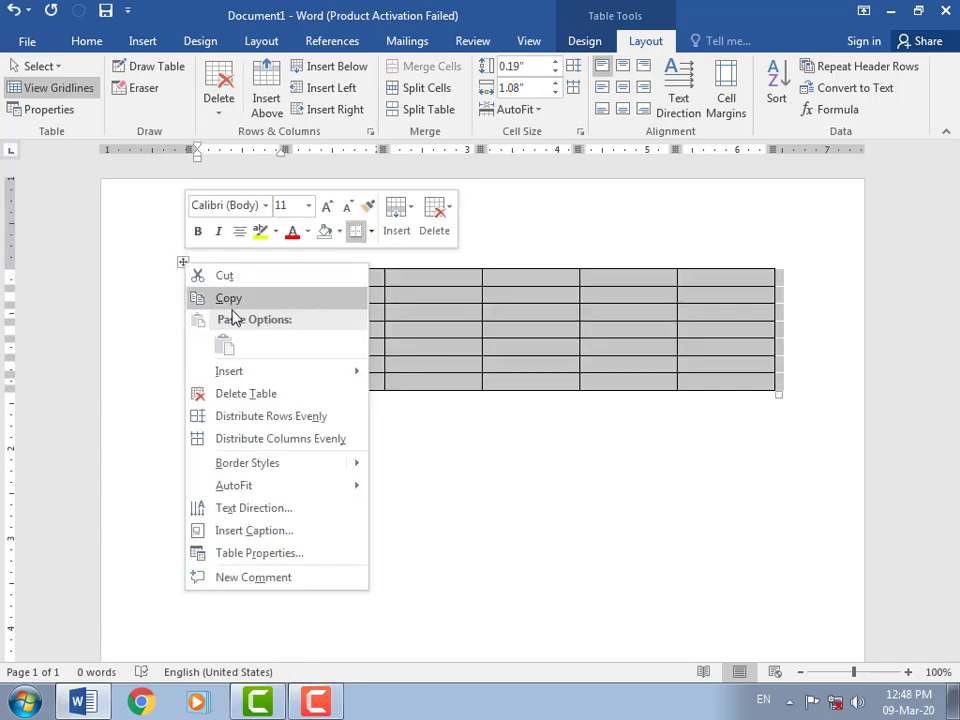
{"action": "left_click", "coordinate": [268, 394]}
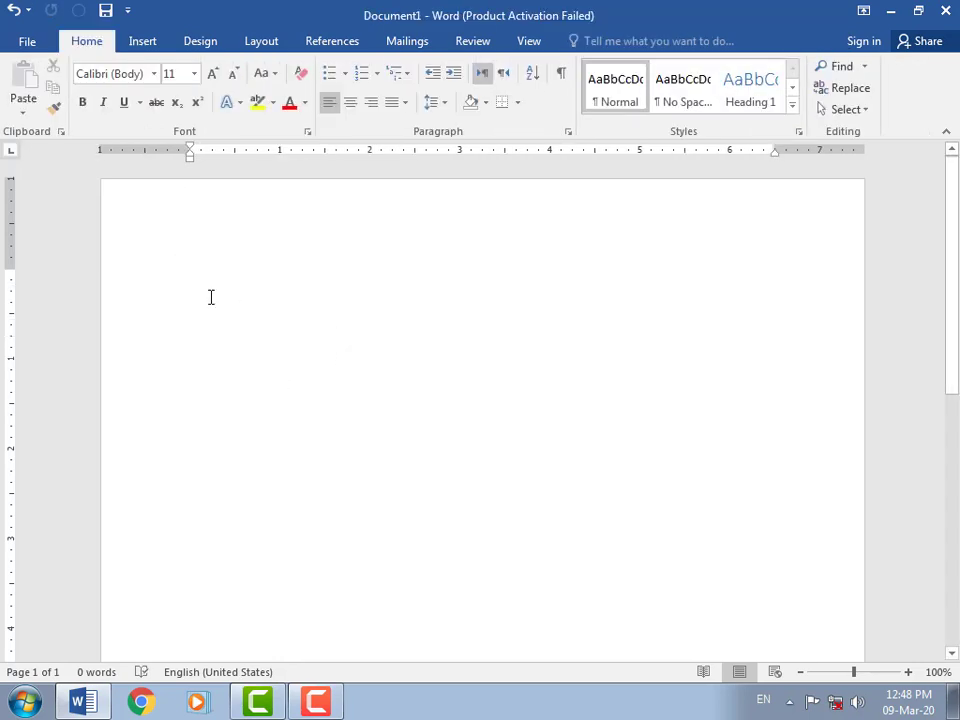
- Insert a table with 6 columns and 500 rows through the Insert Table dialog, keeping the fixed column width on Auto
{"action": "left_click", "coordinate": [156, 44]}
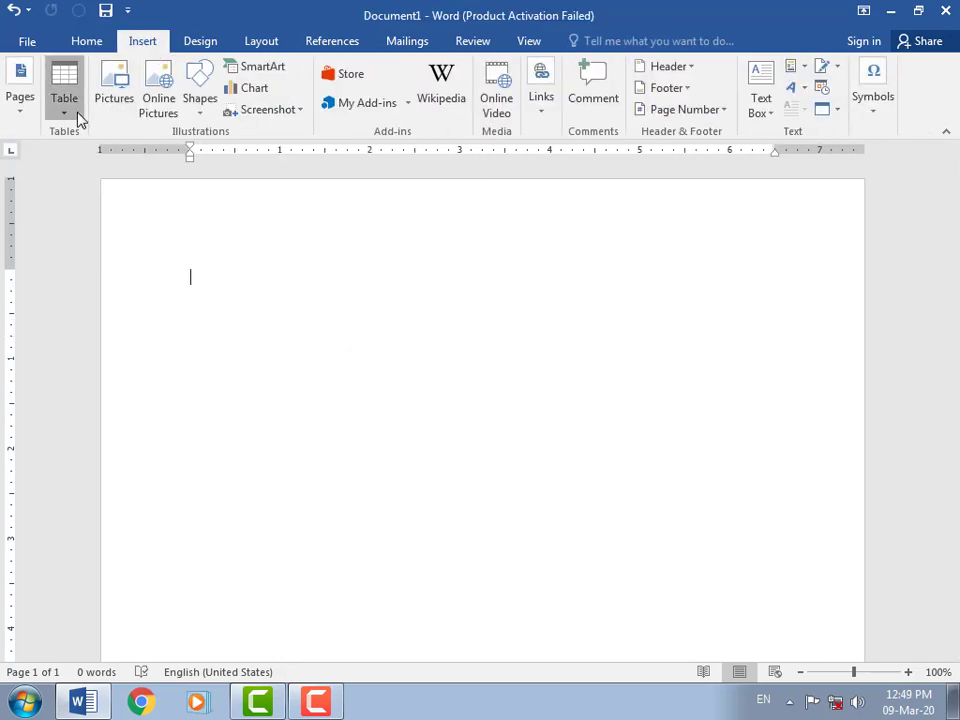
{"action": "left_click", "coordinate": [70, 110]}
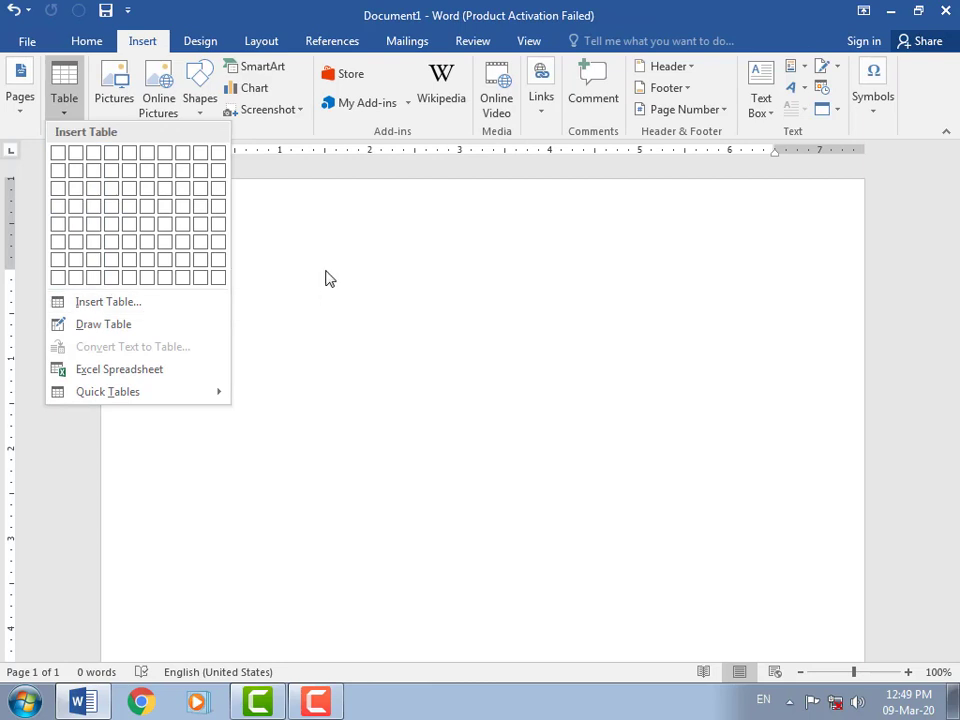
{"action": "left_click", "coordinate": [251, 294]}
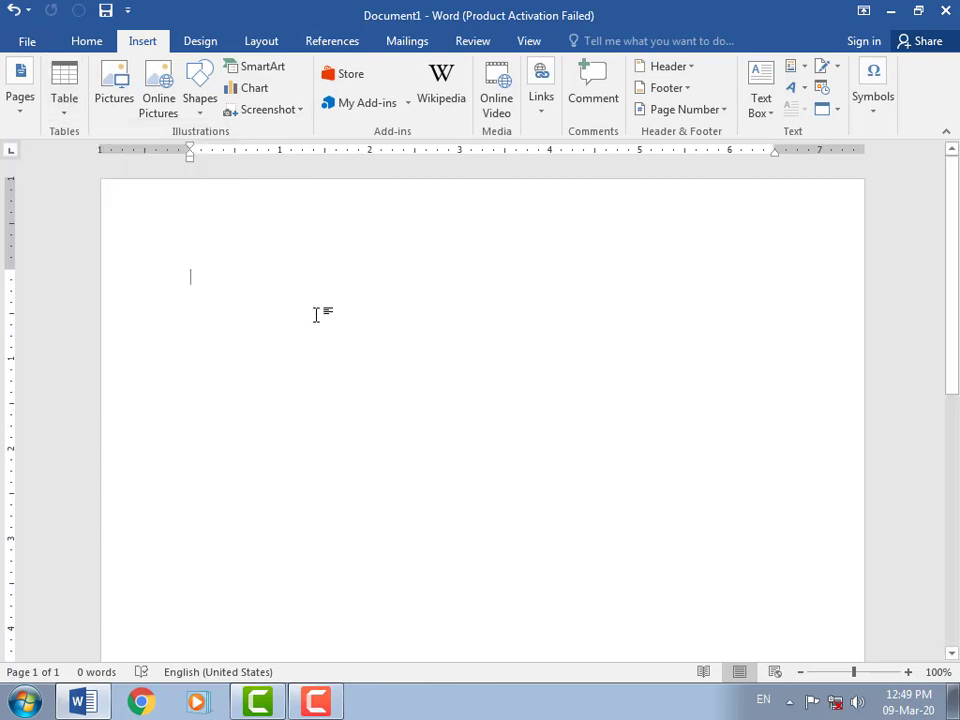
{"action": "left_click", "coordinate": [68, 110]}
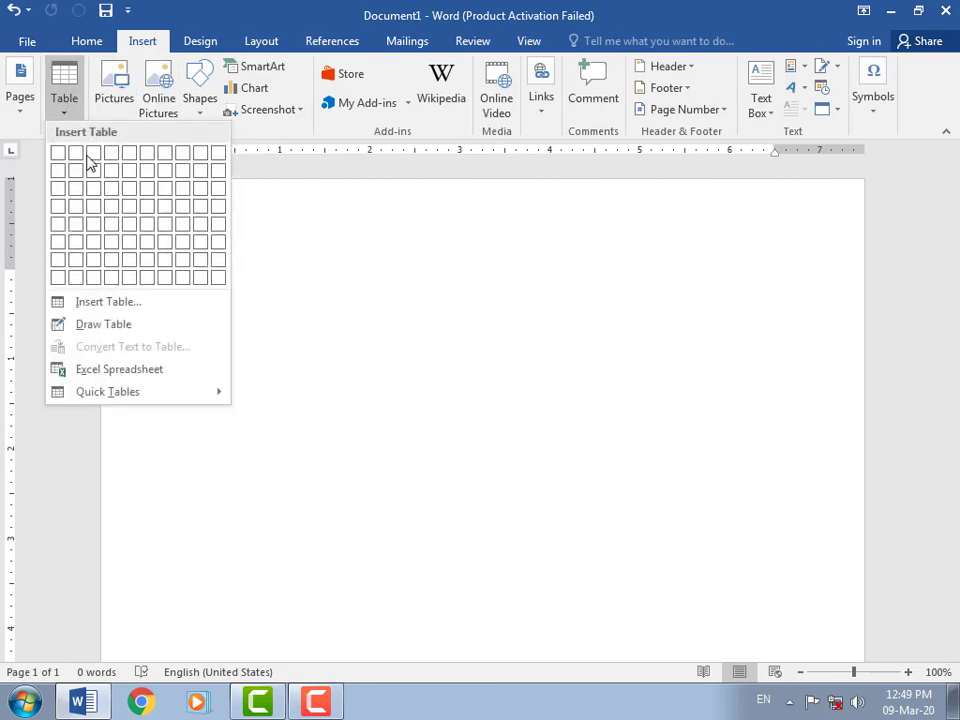
{"action": "left_click", "coordinate": [140, 310]}
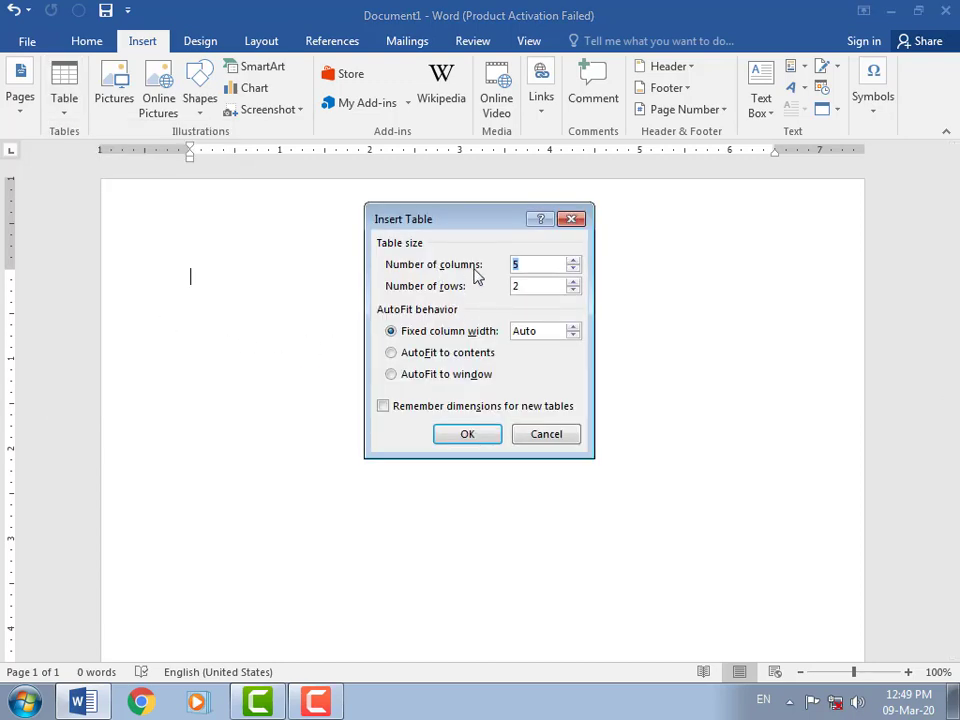
{"action": "left_click", "coordinate": [575, 263]}
{"action": "left_click", "coordinate": [535, 287]}
{"action": "key", "text": "BackSpace"}
{"action": "type", "text": "500"}
{"action": "left_click", "coordinate": [490, 438]}
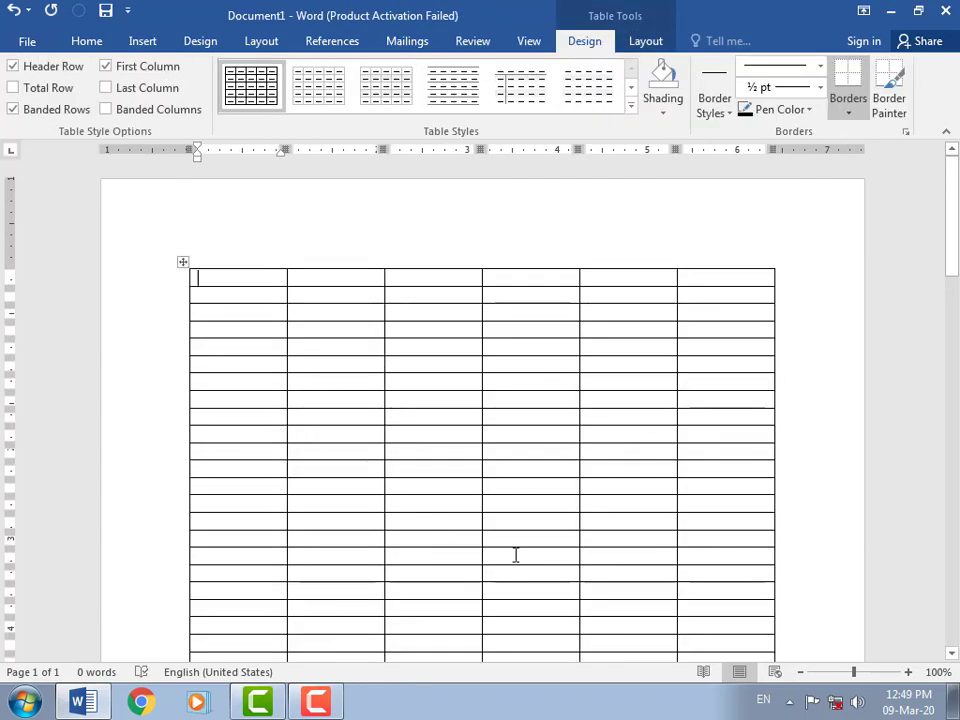
- Look through the pages the long table spans and return to its first row
{"action": "left_click", "coordinate": [956, 260]}
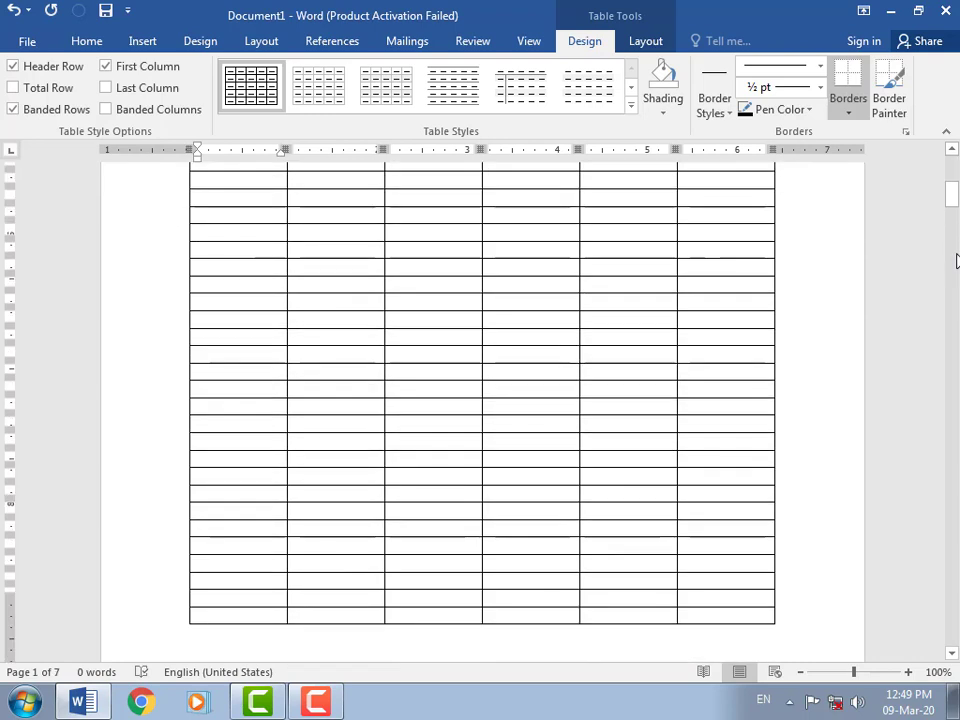
{"action": "left_click", "coordinate": [956, 260]}
{"action": "scroll", "coordinate": [956, 260], "scroll_direction": "down", "scroll_amount": 5}
{"action": "scroll", "coordinate": [531, 579], "scroll_direction": "down", "scroll_amount": 3}
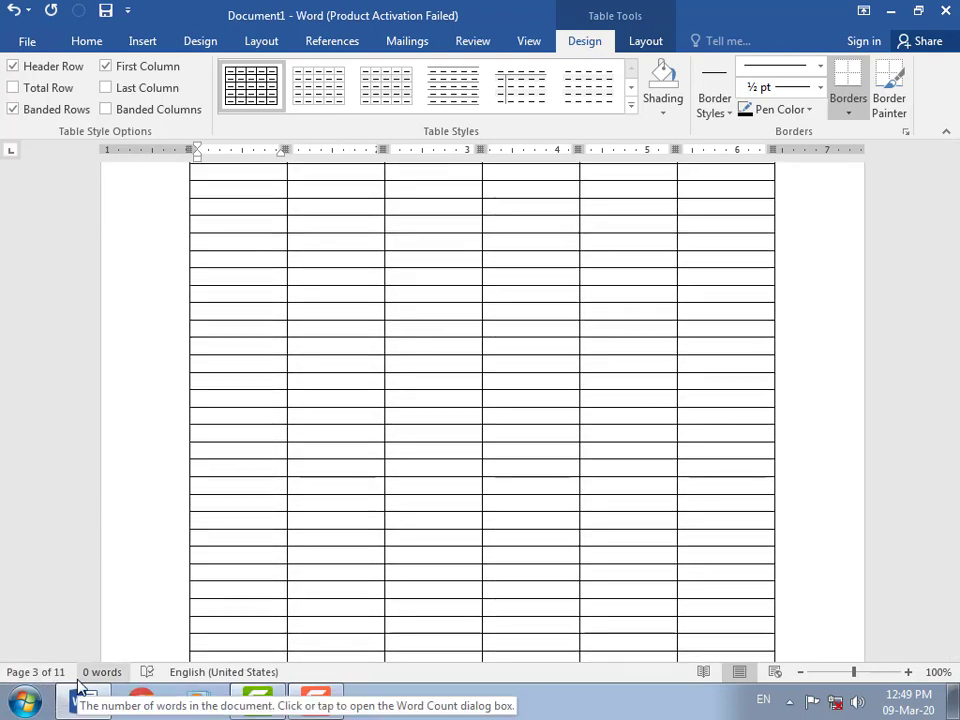
{"action": "scroll", "coordinate": [560, 495], "scroll_direction": "down", "scroll_amount": 3}
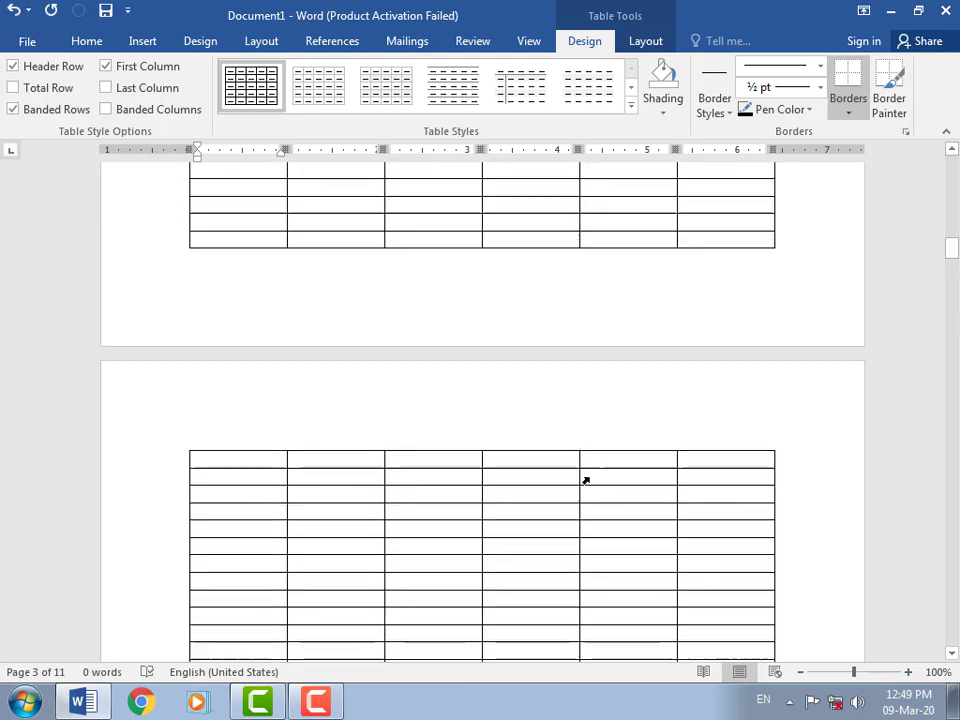
{"action": "scroll", "coordinate": [596, 476], "scroll_direction": "up", "scroll_amount": 12}
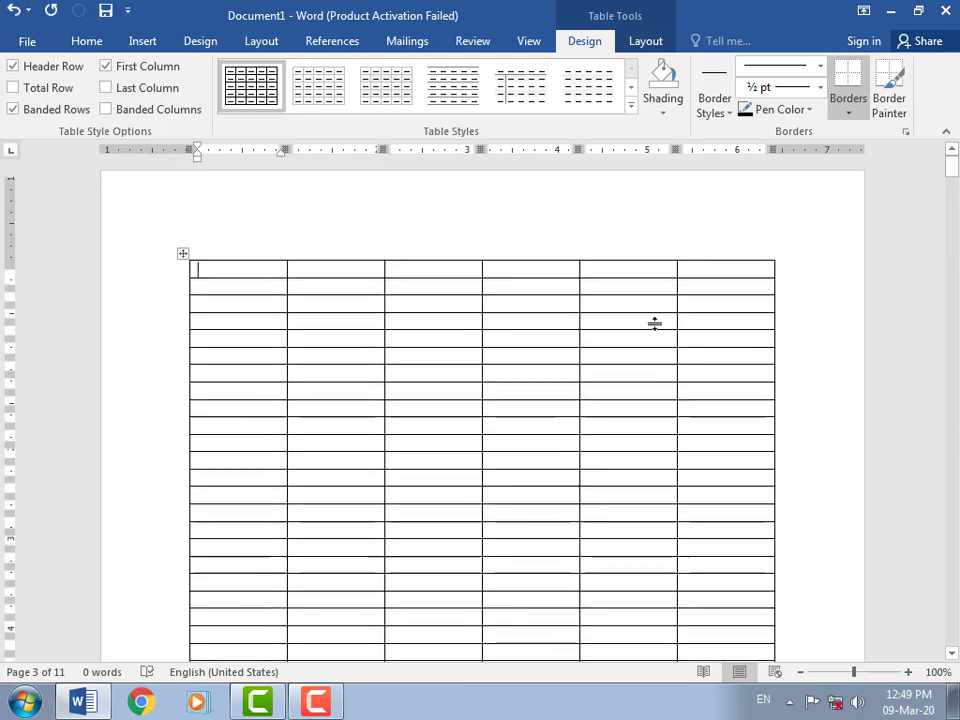
{"action": "scroll", "coordinate": [654, 323], "scroll_direction": "up", "scroll_amount": 1}
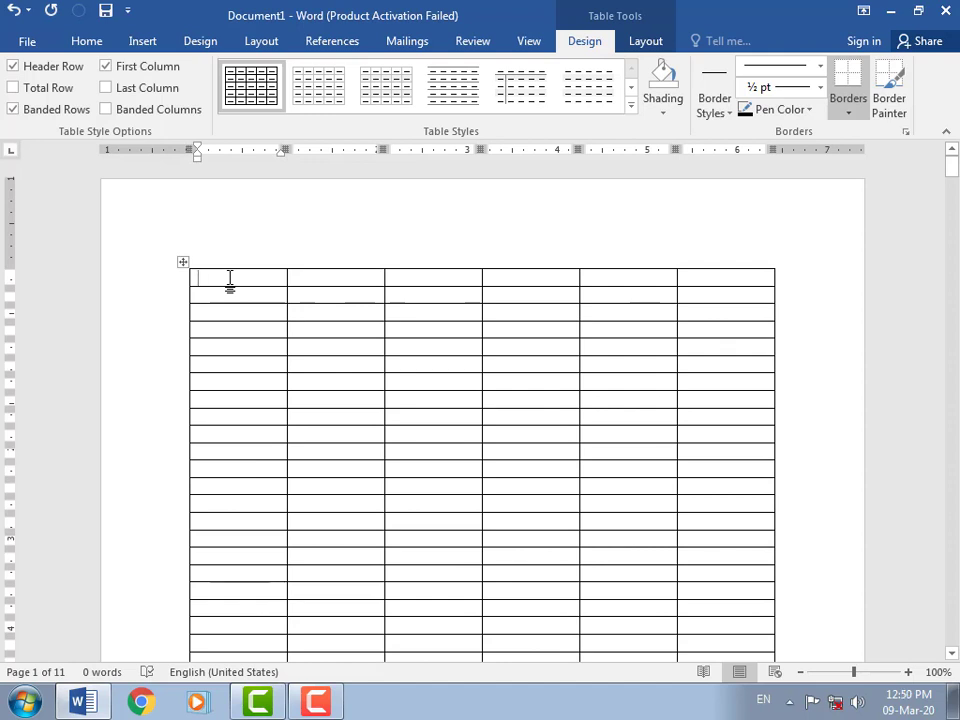
- Enter the column headings Name, Class, Roll no, Subject, Marks and Total in the first row of the table
{"action": "type", "text": "Name"}
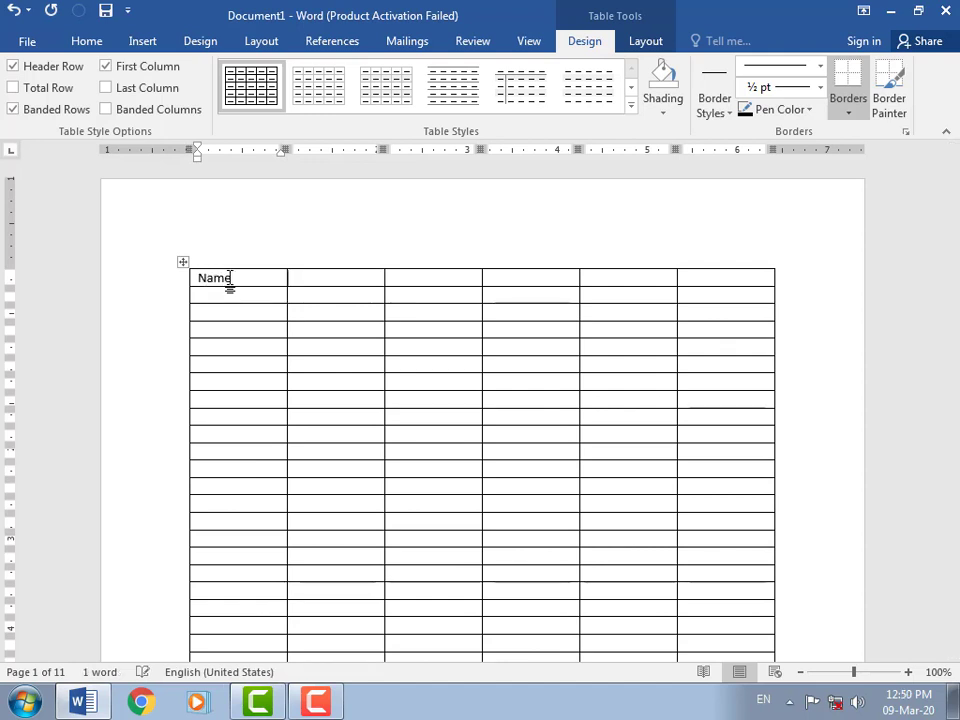
{"action": "key", "text": "Tab"}
{"action": "type", "text": "Cola"}
{"action": "key", "text": "BackSpace"}
{"action": "type", "text": "lass"}
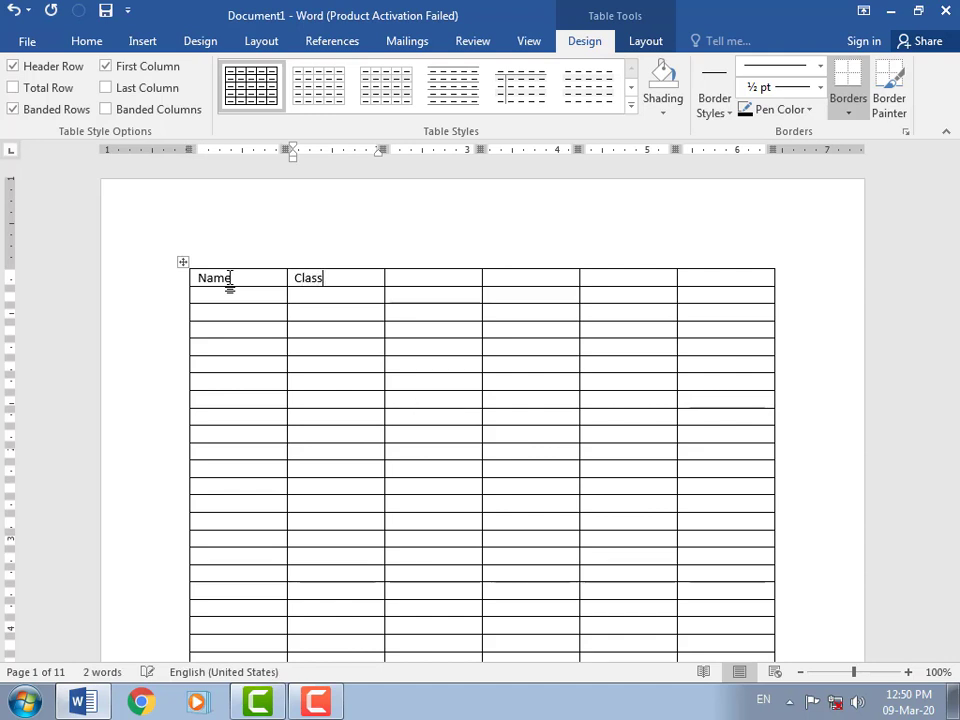
{"action": "key", "text": "Tab"}
{"action": "type", "text": "Roll no"}
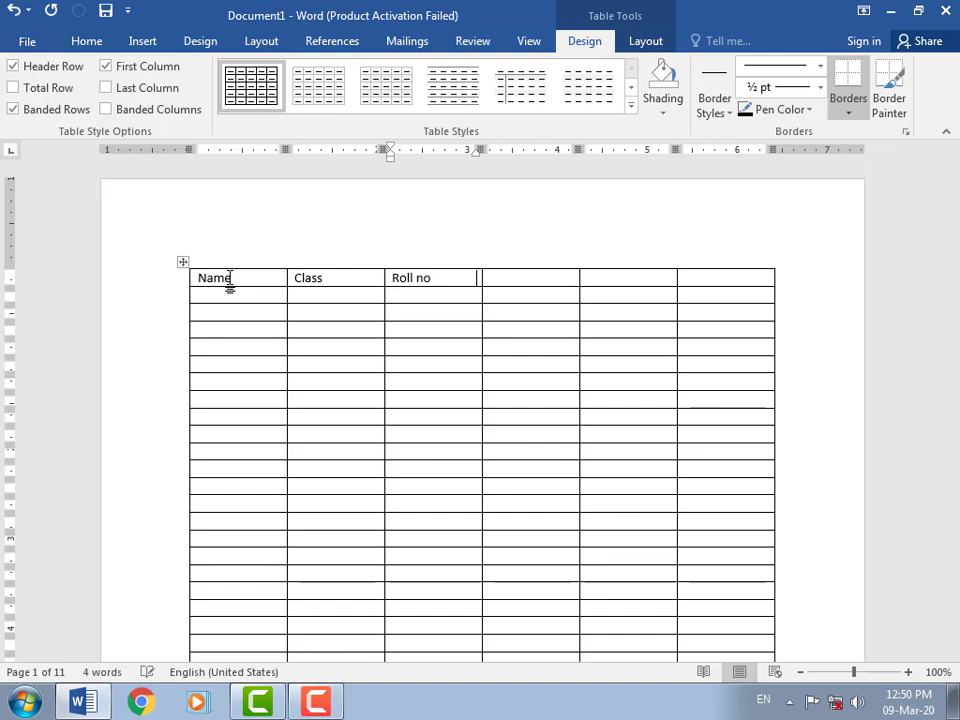
{"action": "key", "text": "Tab"}
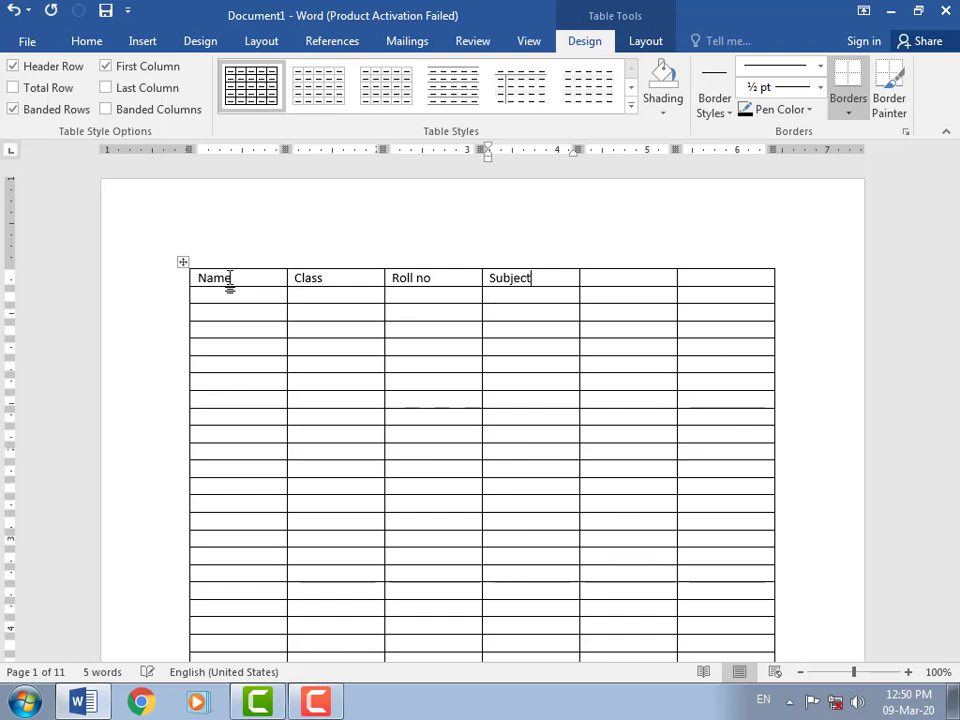
{"action": "key", "text": "Tab"}
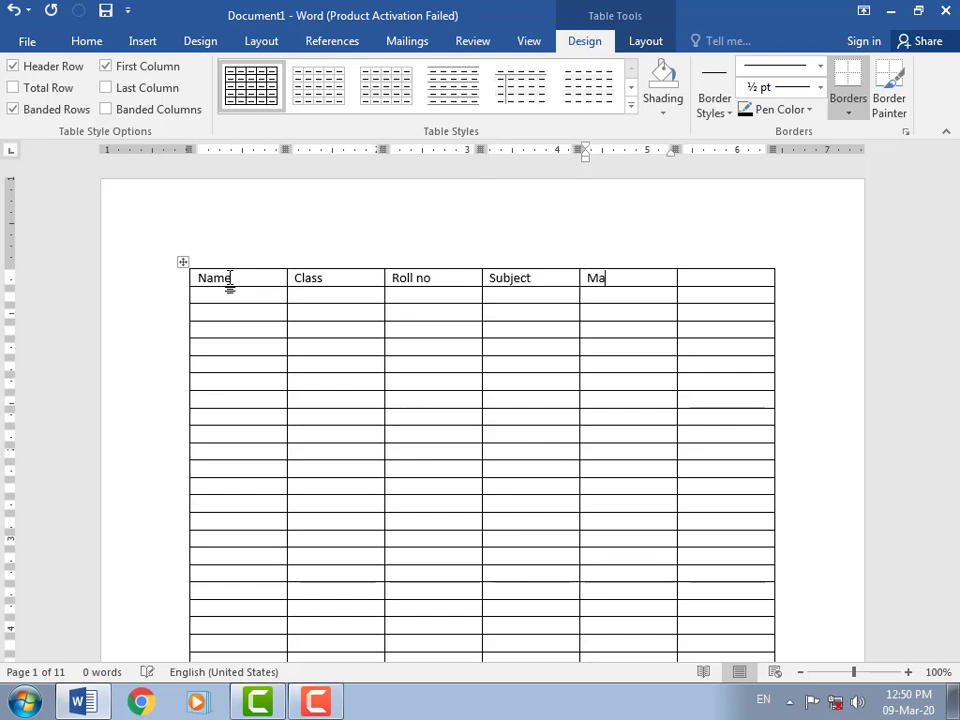
{"action": "key", "text": "Tab"}
{"action": "type", "text": "To"}
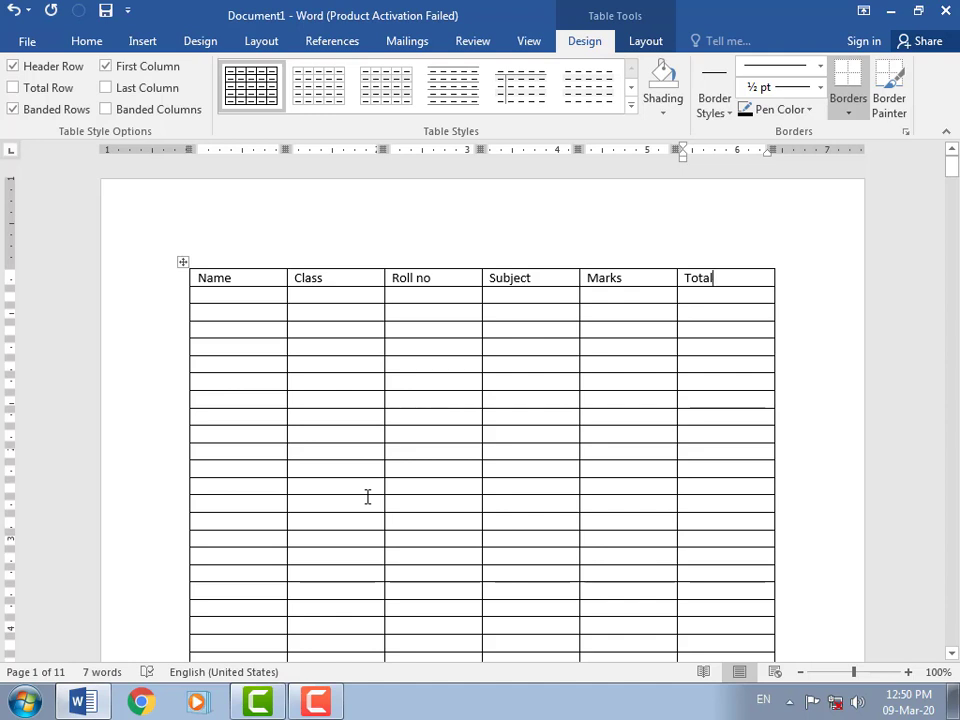
- Set the heading row to repeat as a header row on every page of the table
{"action": "left_click", "coordinate": [185, 277]}
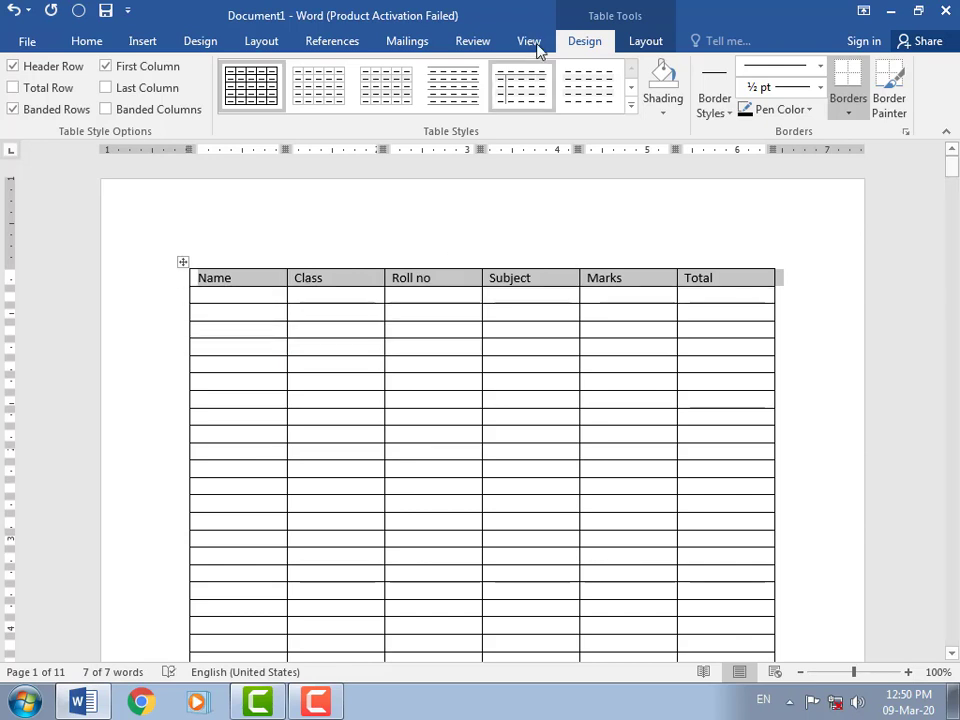
{"action": "left_click", "coordinate": [650, 42]}
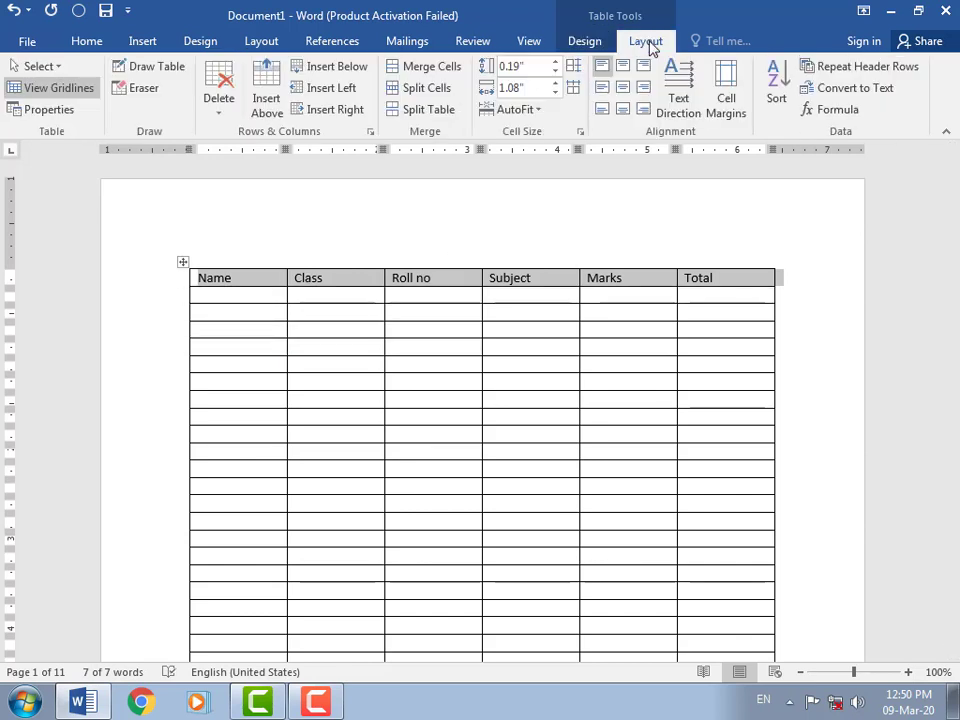
{"action": "left_click", "coordinate": [868, 70]}
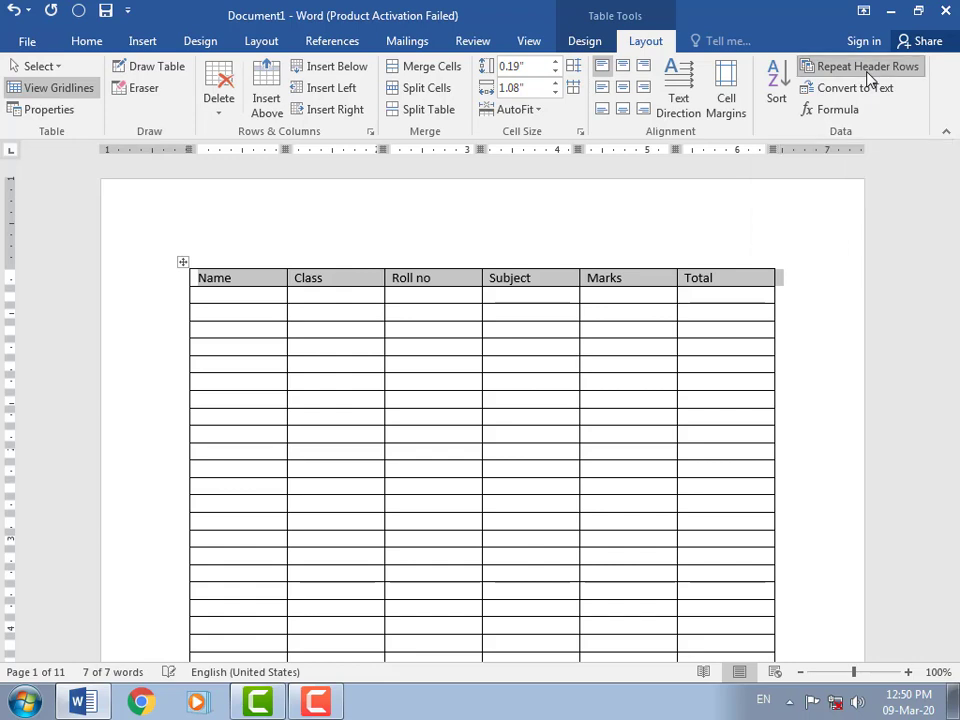
- Examine the heading row at the start of the following pages and return to the first page
{"action": "scroll", "coordinate": [827, 356], "scroll_direction": "down", "scroll_amount": 5}
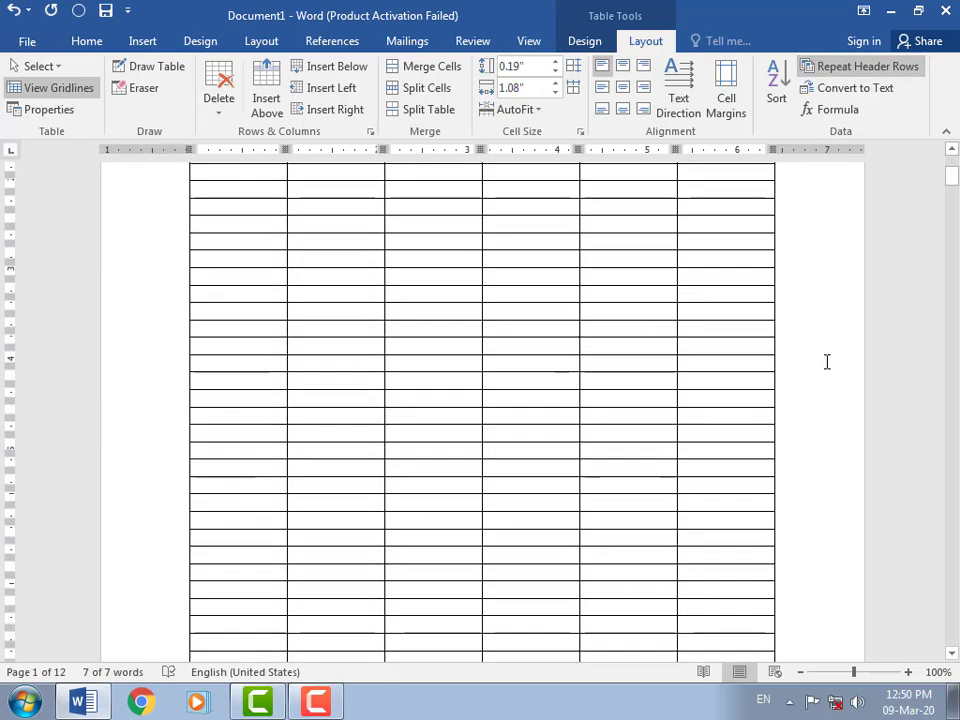
{"action": "scroll", "coordinate": [827, 361], "scroll_direction": "down", "scroll_amount": 10}
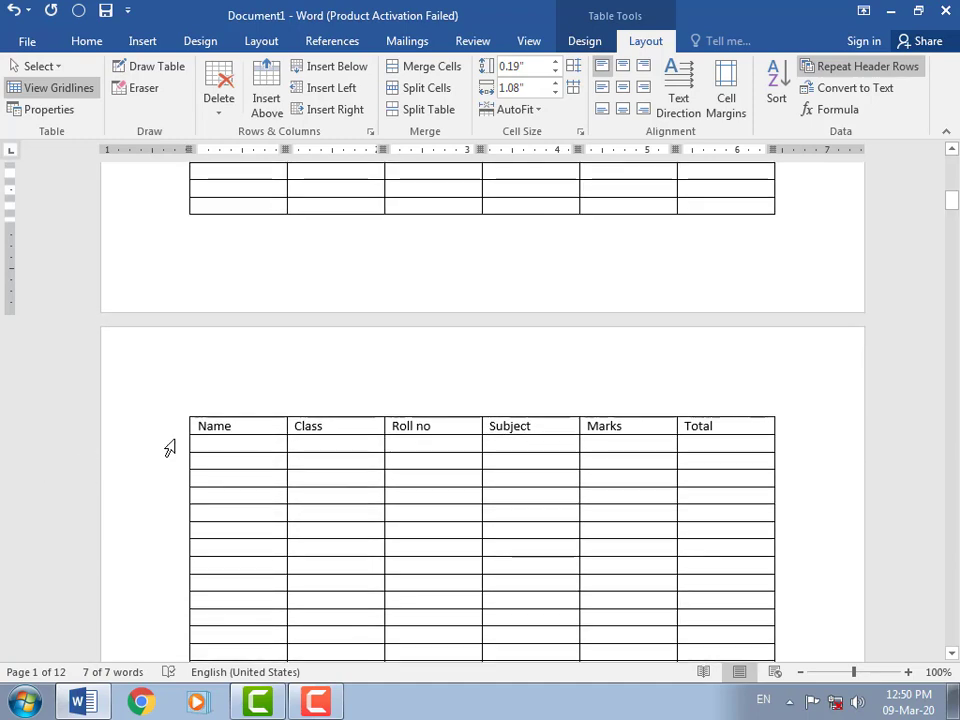
{"action": "scroll", "coordinate": [602, 375], "scroll_direction": "up", "scroll_amount": 12}
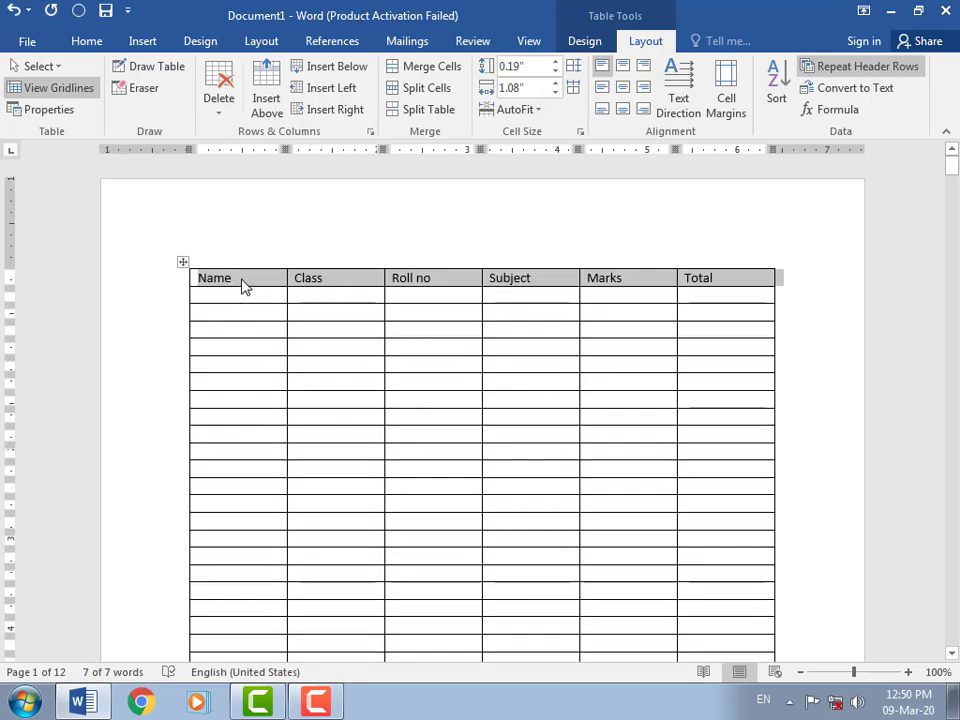
{"action": "scroll", "coordinate": [760, 405], "scroll_direction": "down", "scroll_amount": 10}
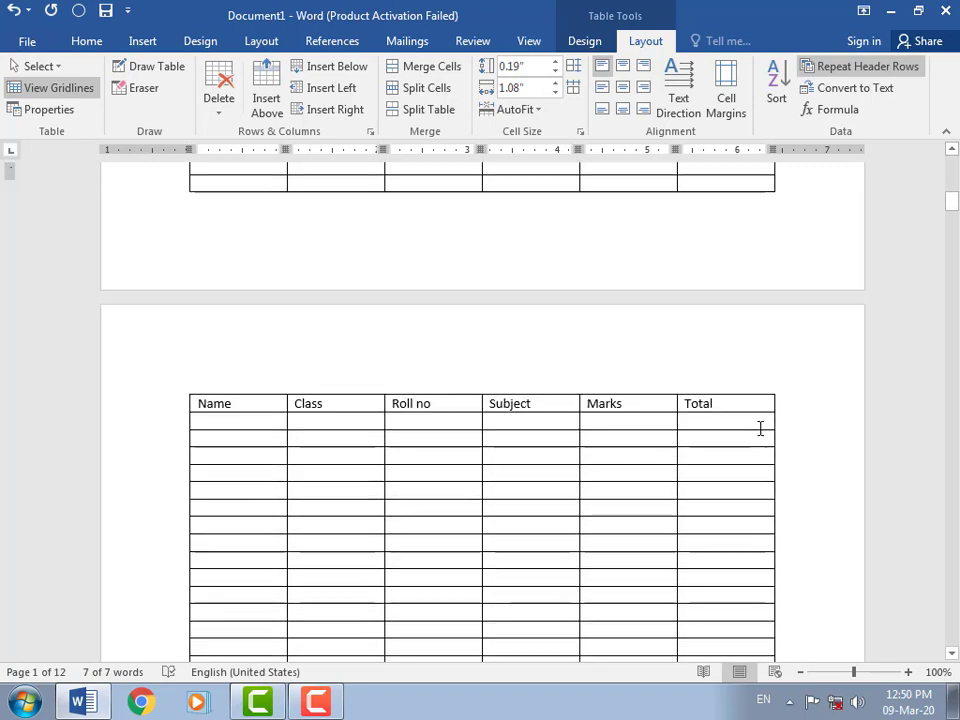
{"action": "scroll", "coordinate": [688, 456], "scroll_direction": "down", "scroll_amount": 15}
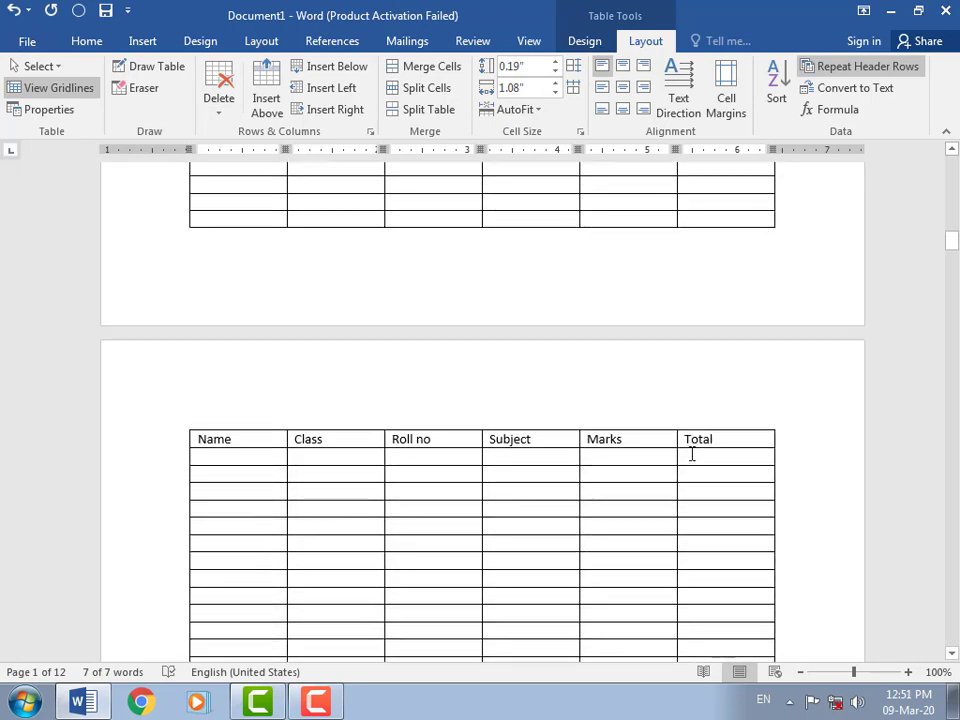
{"action": "scroll", "coordinate": [692, 455], "scroll_direction": "down", "scroll_amount": 1}
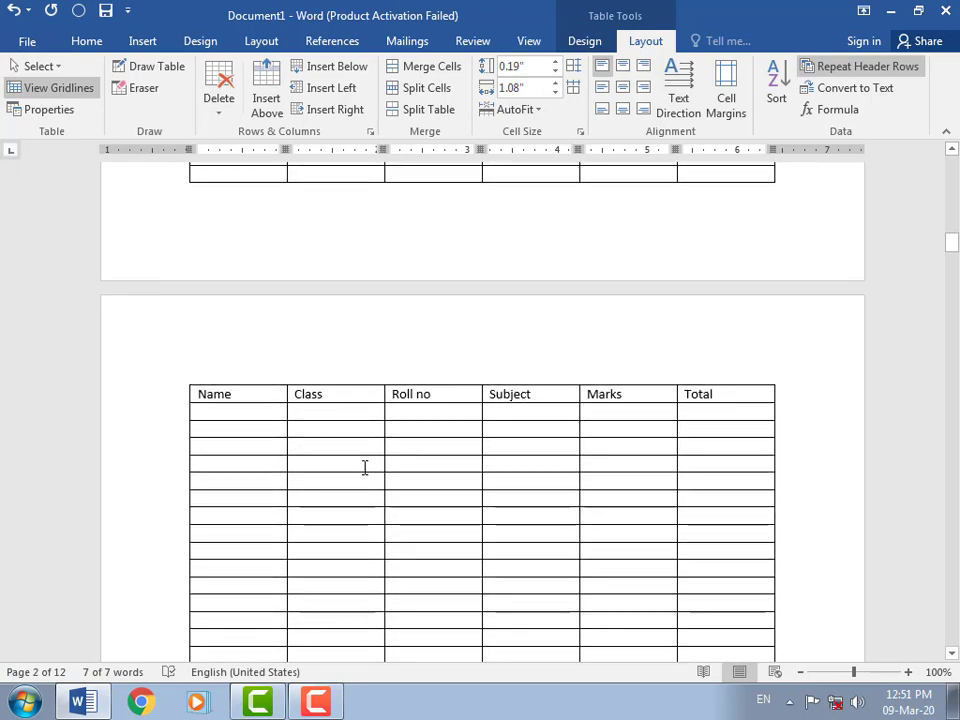
{"action": "left_click_drag", "start_coordinate": [953, 257], "coordinate": [955, 165]}
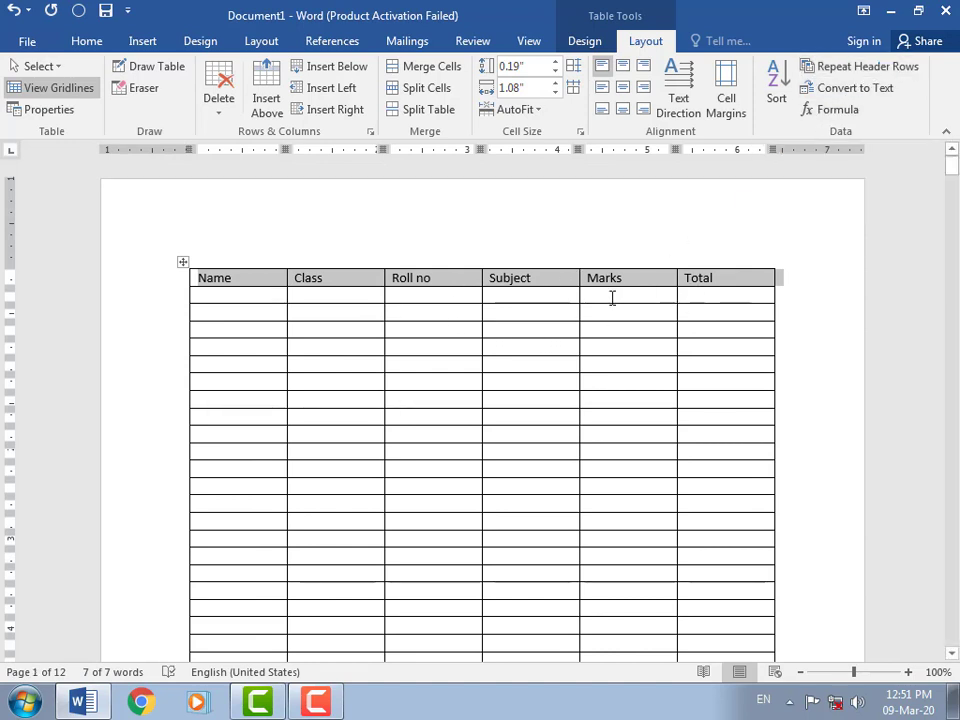
- Convert the heading row to plain text separated with tabs
{"action": "mouse_move", "coordinate": [951, 177]}
{"action": "left_mouse_down"}
{"action": "mouse_move", "coordinate": [951, 250]}
{"action": "mouse_move", "coordinate": [956, 173]}
{"action": "left_mouse_up"}
{"action": "left_click", "coordinate": [853, 90]}
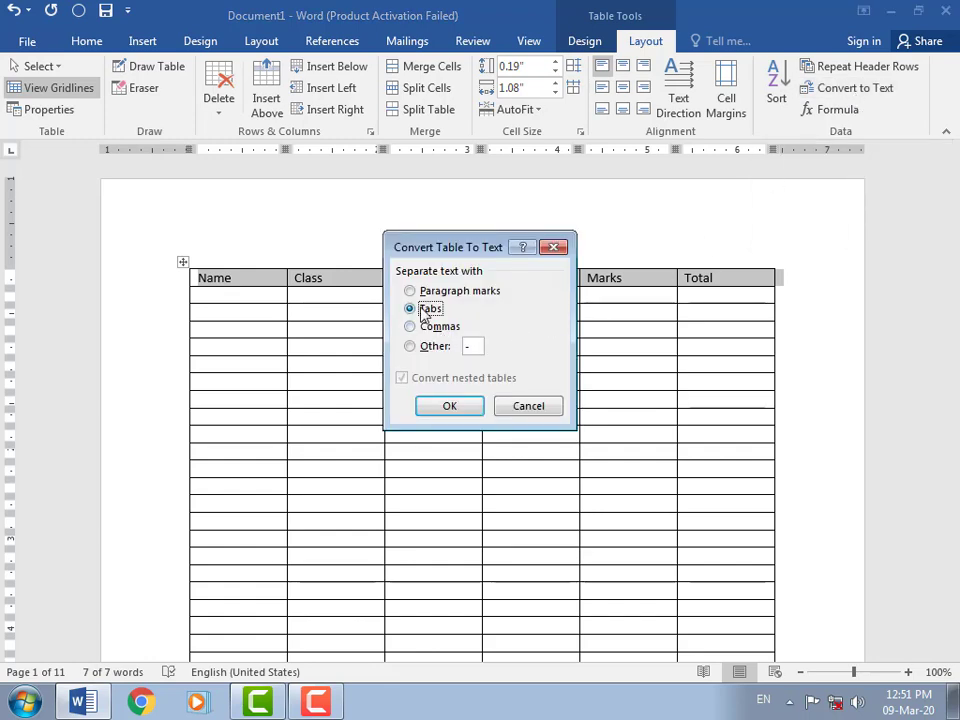
{"action": "left_click", "coordinate": [463, 413]}
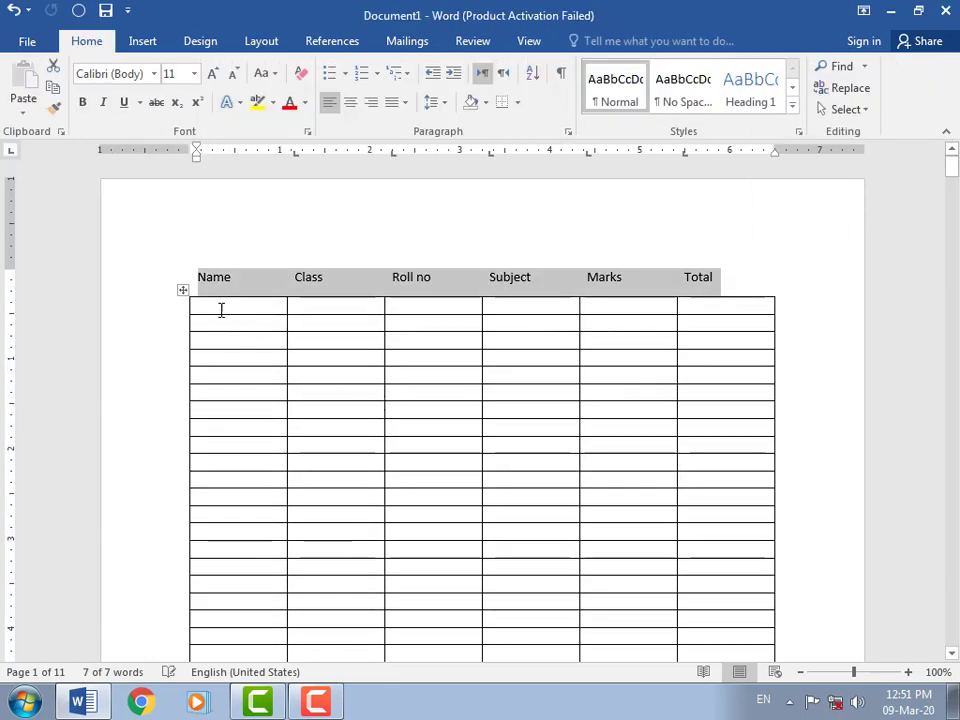
- Delete the whole remaining table and the converted heading text above it
{"action": "left_click", "coordinate": [180, 323]}
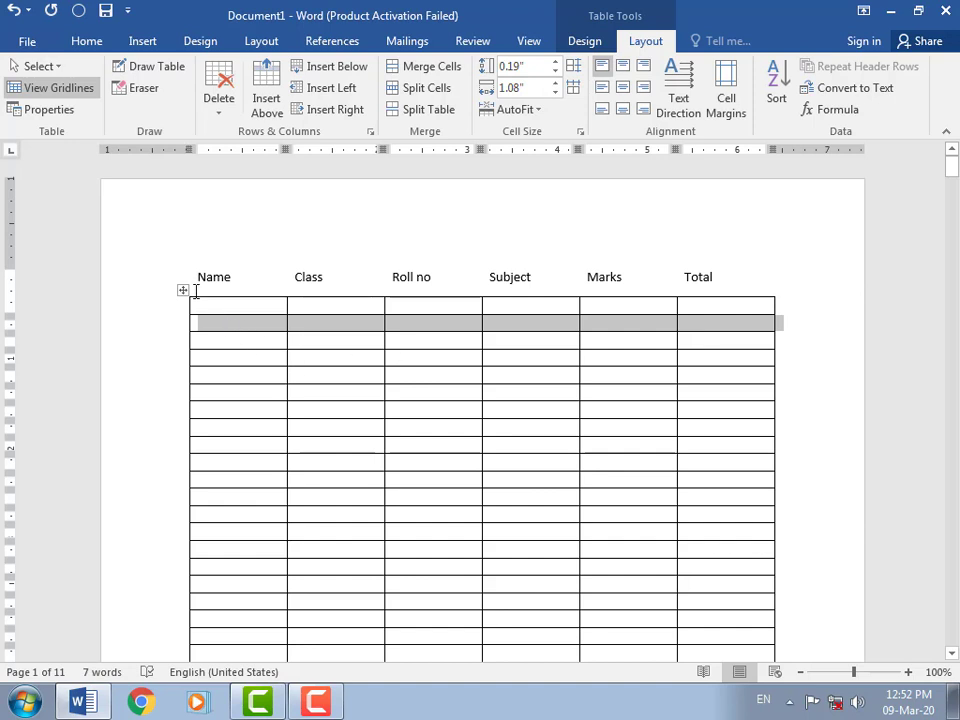
{"action": "left_click", "coordinate": [220, 114]}
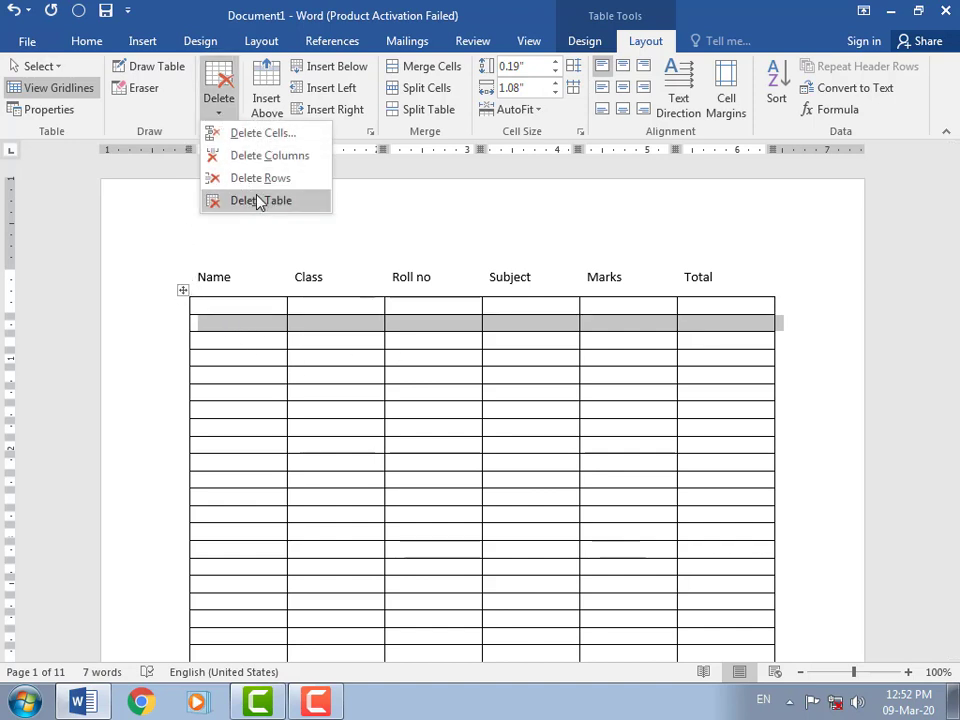
{"action": "left_click", "coordinate": [257, 199]}
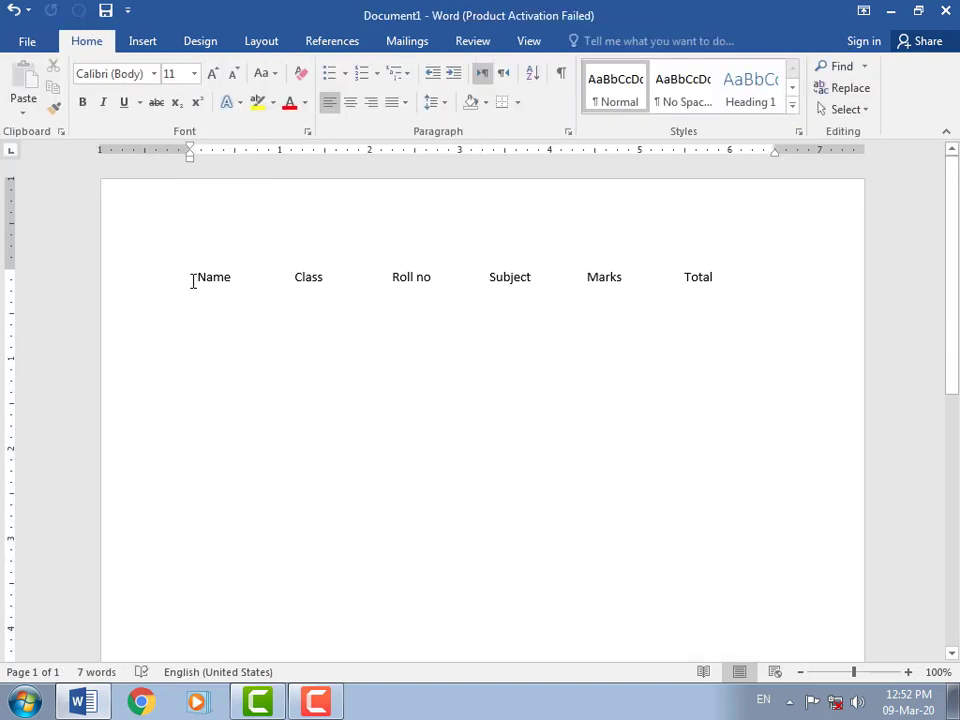
{"action": "left_click_drag", "start_coordinate": [193, 281], "coordinate": [759, 300]}
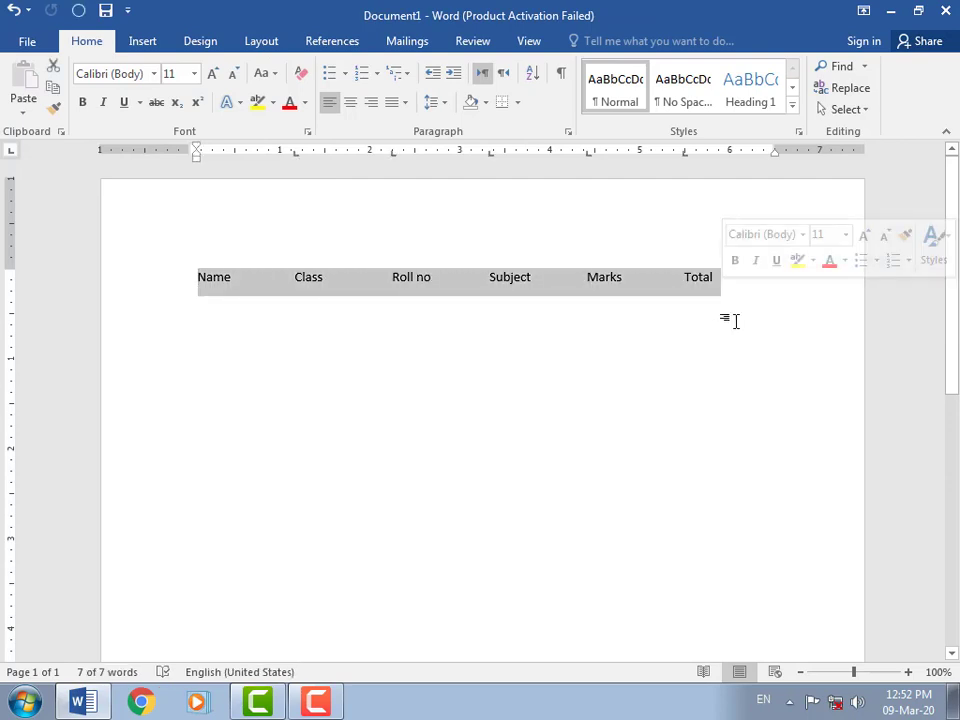
{"action": "key", "text": "Delete"}
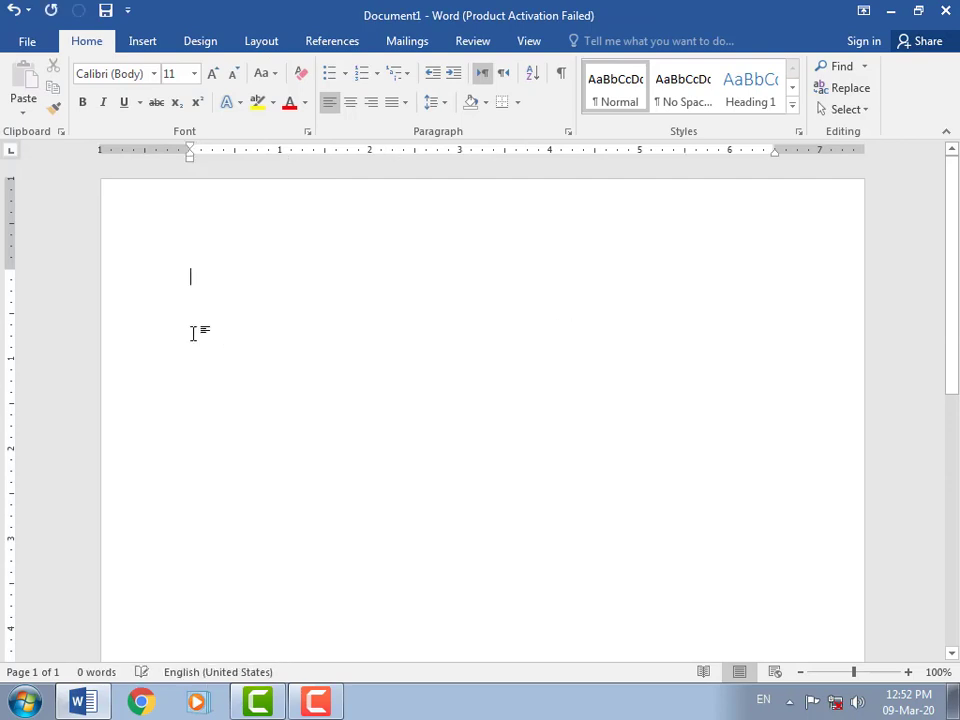
- Insert a new table with 6 columns and 7 rows in the empty document
{"action": "left_click", "coordinate": [146, 45]}
{"action": "left_click", "coordinate": [64, 90]}
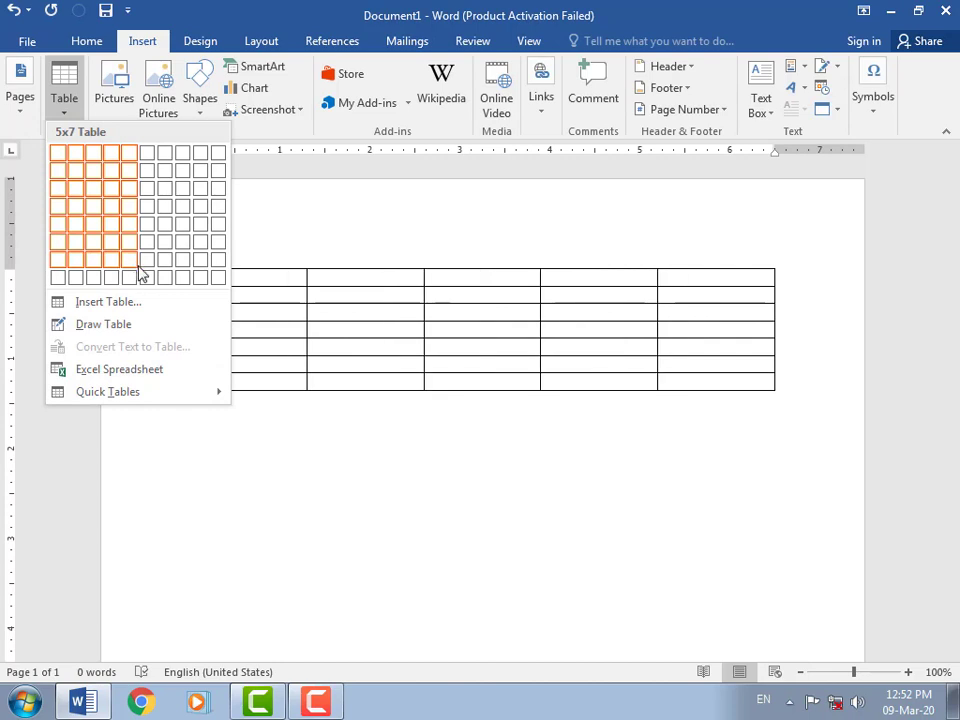
{"action": "left_click", "coordinate": [143, 274]}
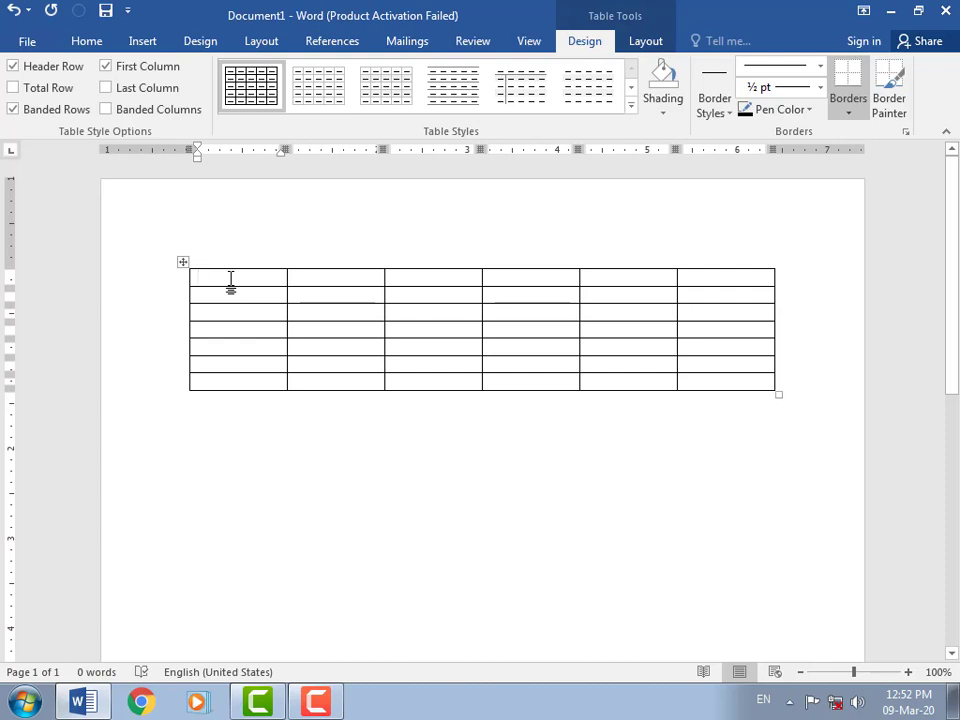
- Enter 400, 500, 200 and 600 in the first four cells of the first column
{"action": "type", "text": "400 "}
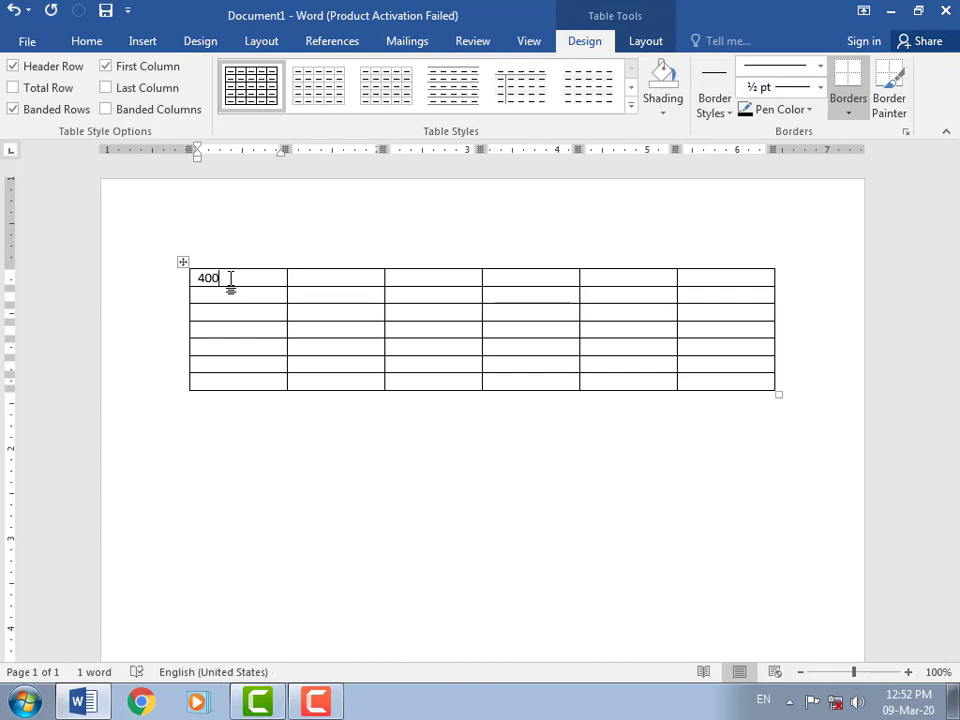
{"action": "type", "text": "500"}
{"action": "key", "text": "Down"}
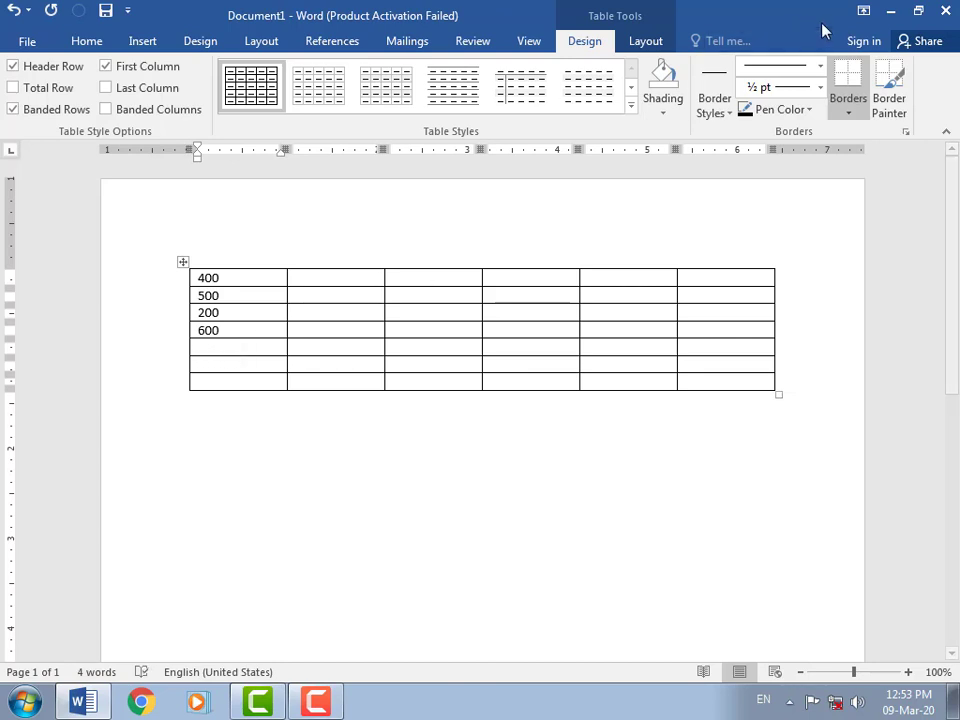
- Insert the formula =SUM(ABOVE) in the first column's cell below the four numbers
{"action": "left_click", "coordinate": [652, 44]}
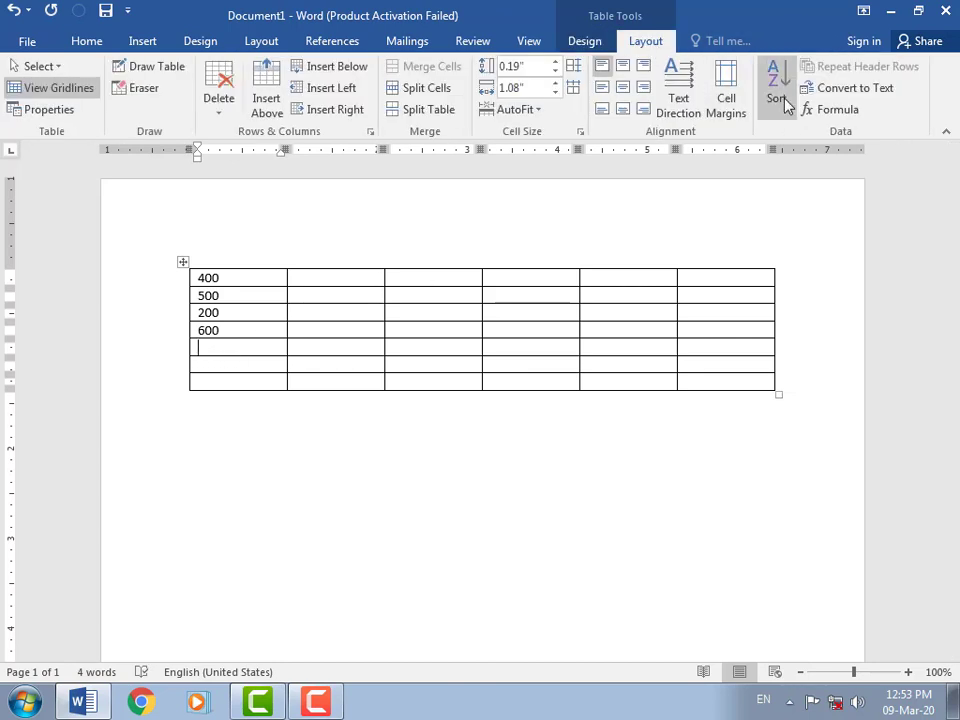
{"action": "left_click", "coordinate": [838, 110]}
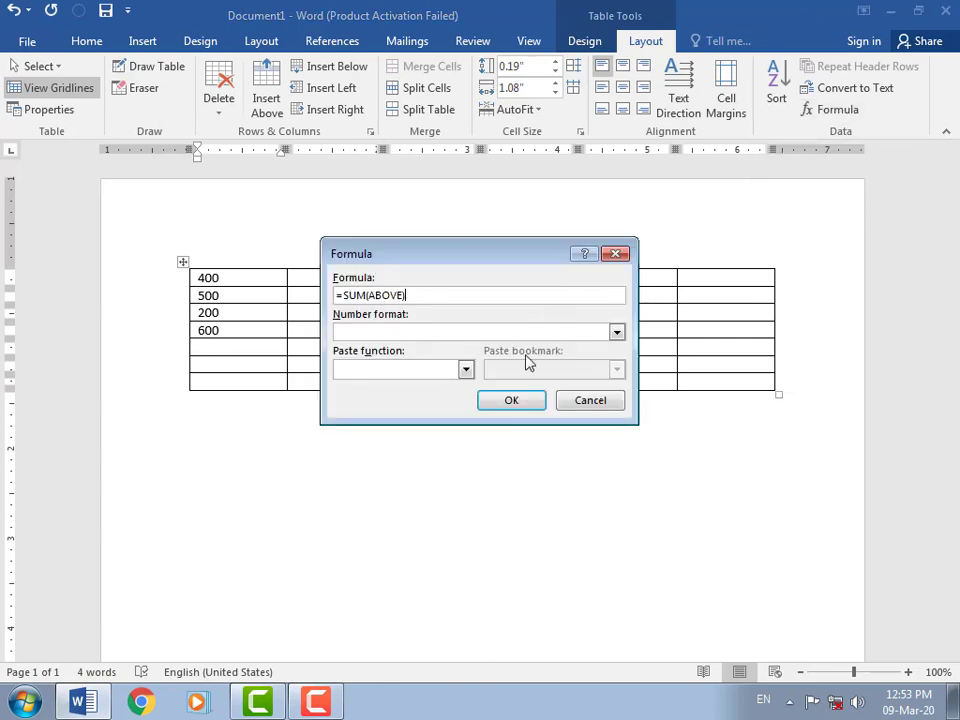
{"action": "left_click", "coordinate": [515, 404]}
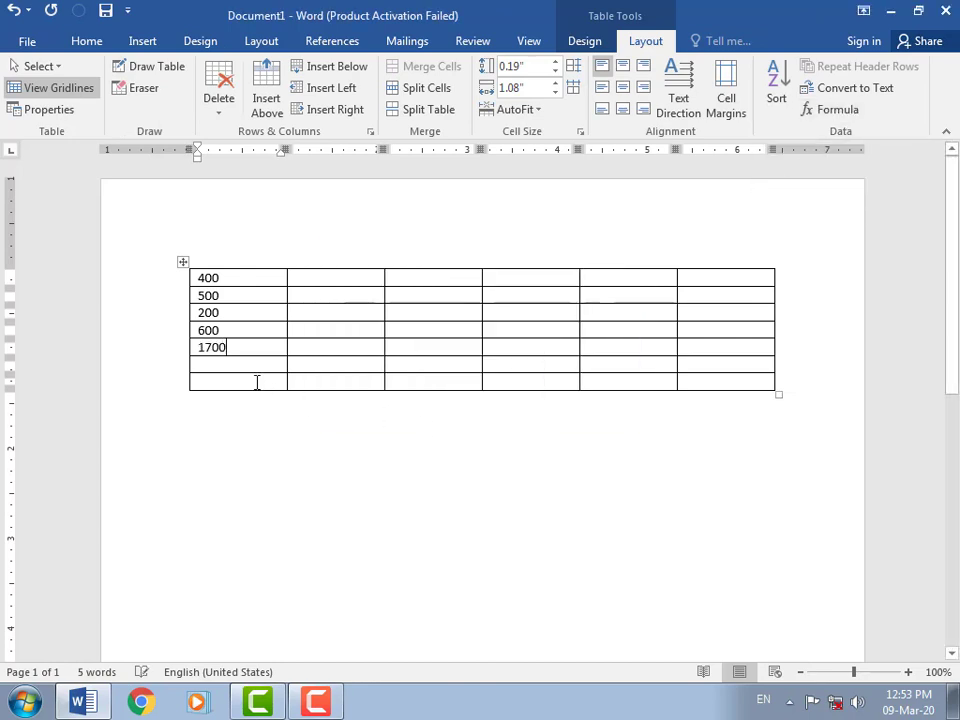